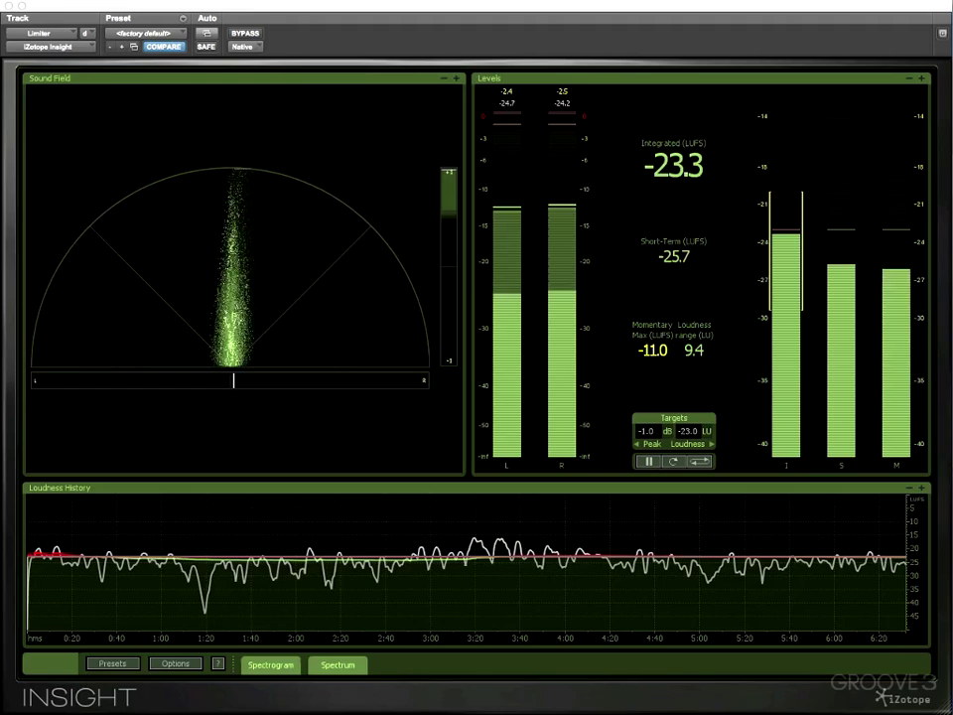
# - Restore Levels to the shared layout, then add the Spectrogram and preview it enlarged
pyautogui.click(921, 77)
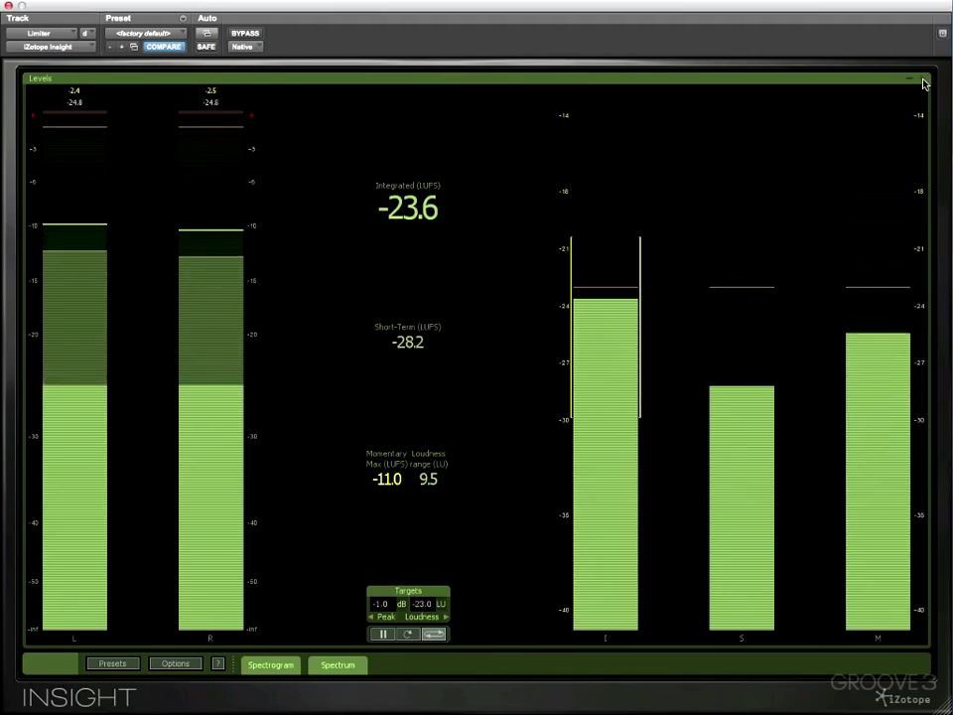
pyautogui.click(920, 79)
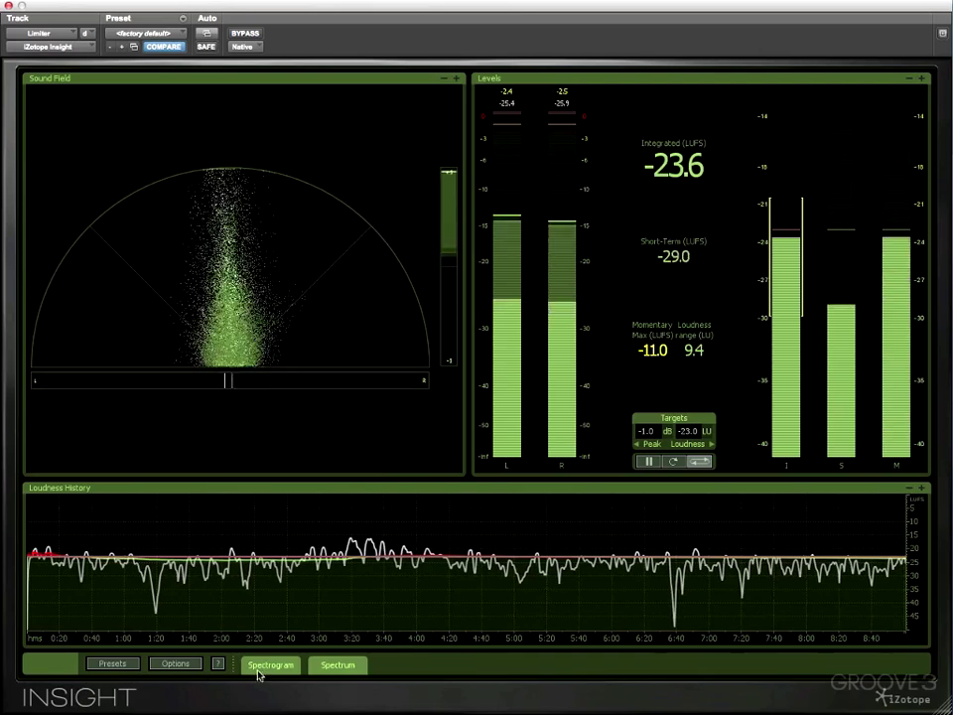
pyautogui.click(270, 665)
pyautogui.click(454, 80)
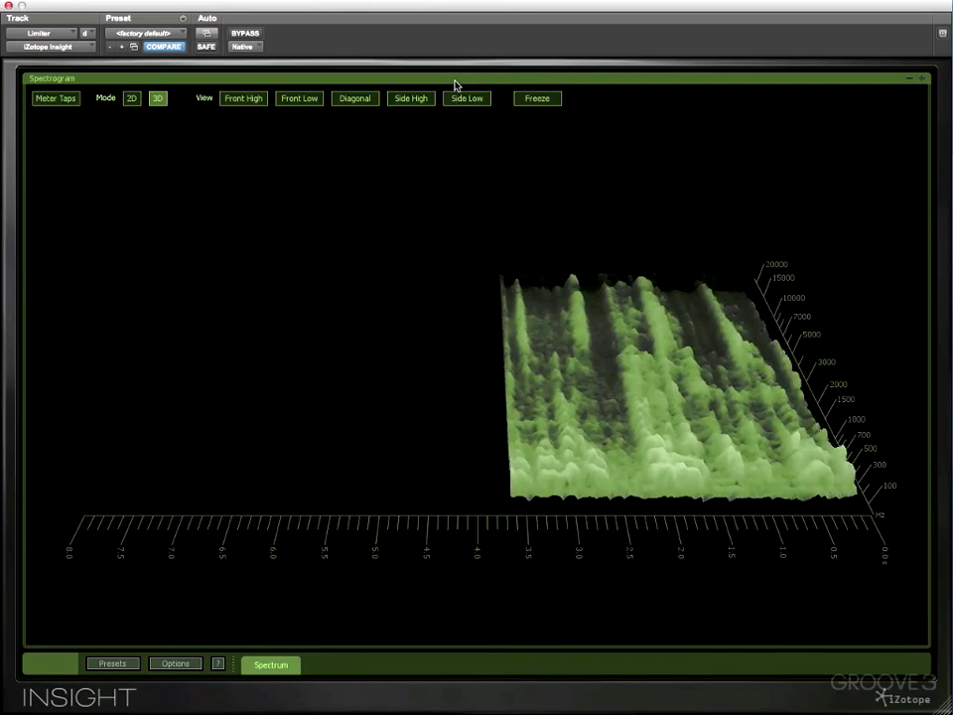
pyautogui.click(455, 81)
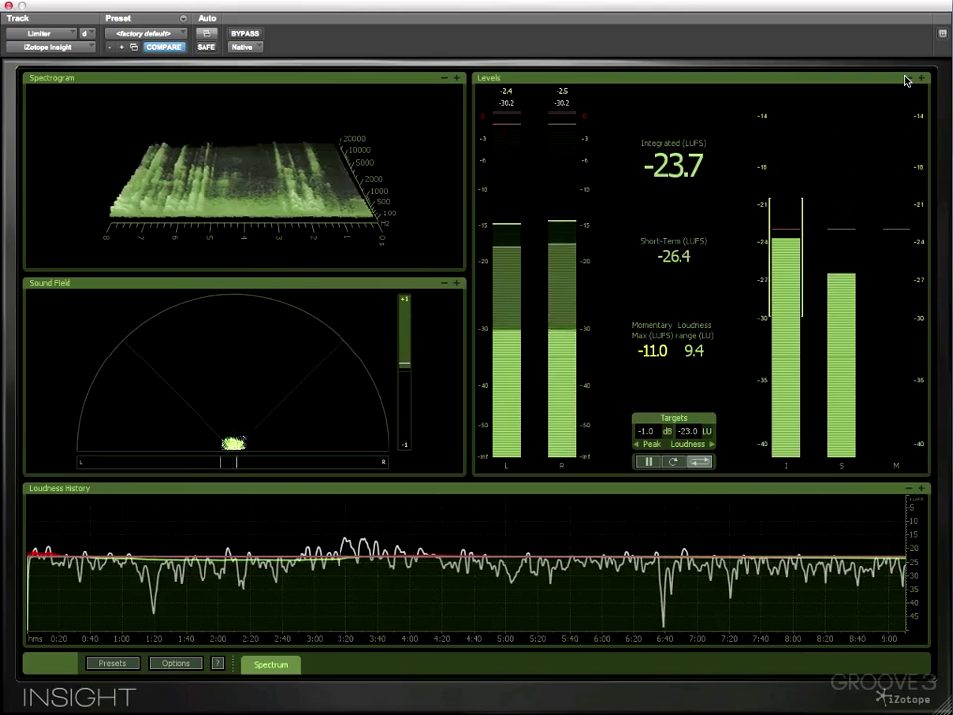
# - Add the Spectrum Analyzer meter and briefly preview it full-window before restoring it
pyautogui.click(278, 672)
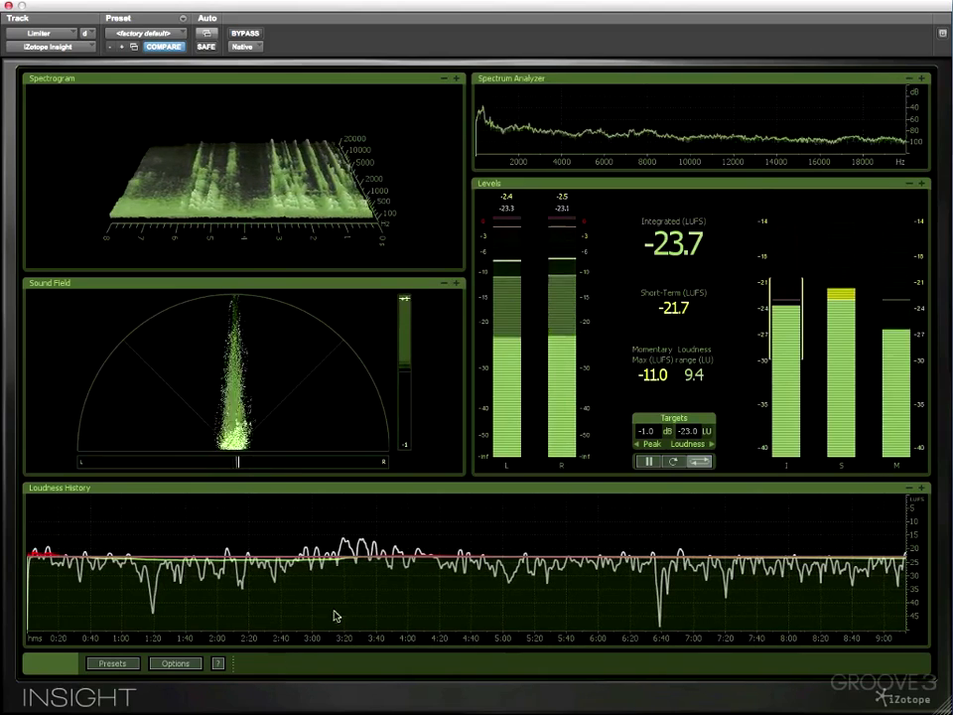
pyautogui.click(922, 79)
pyautogui.click(923, 80)
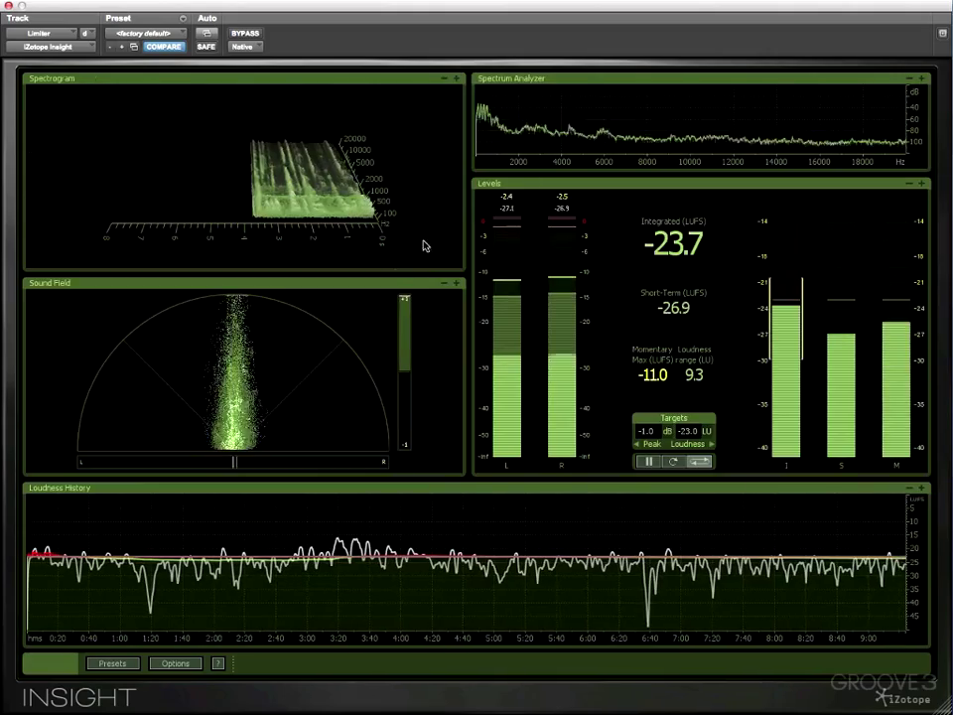
# - Preview the Sound Field and Loudness History meters enlarged, restoring each to the layout
pyautogui.click(456, 283)
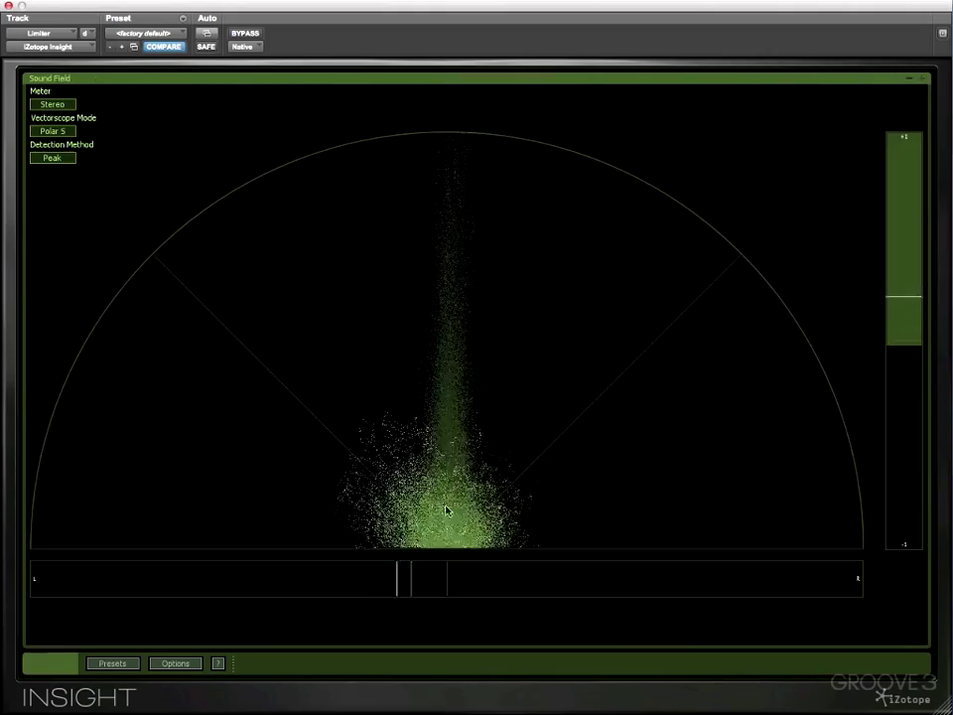
pyautogui.click(921, 78)
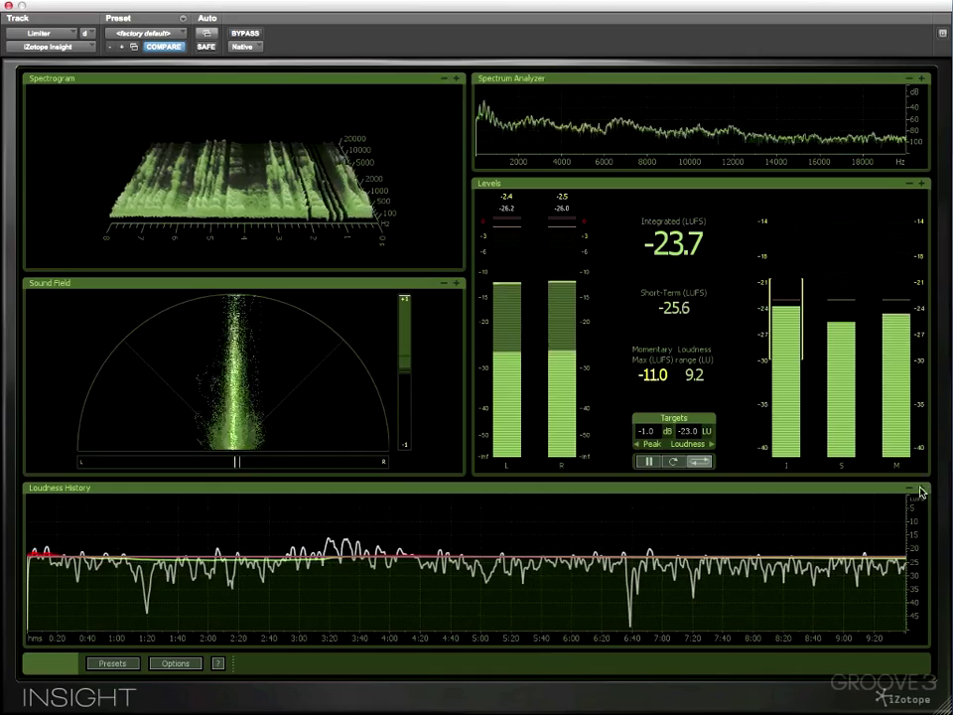
pyautogui.click(920, 492)
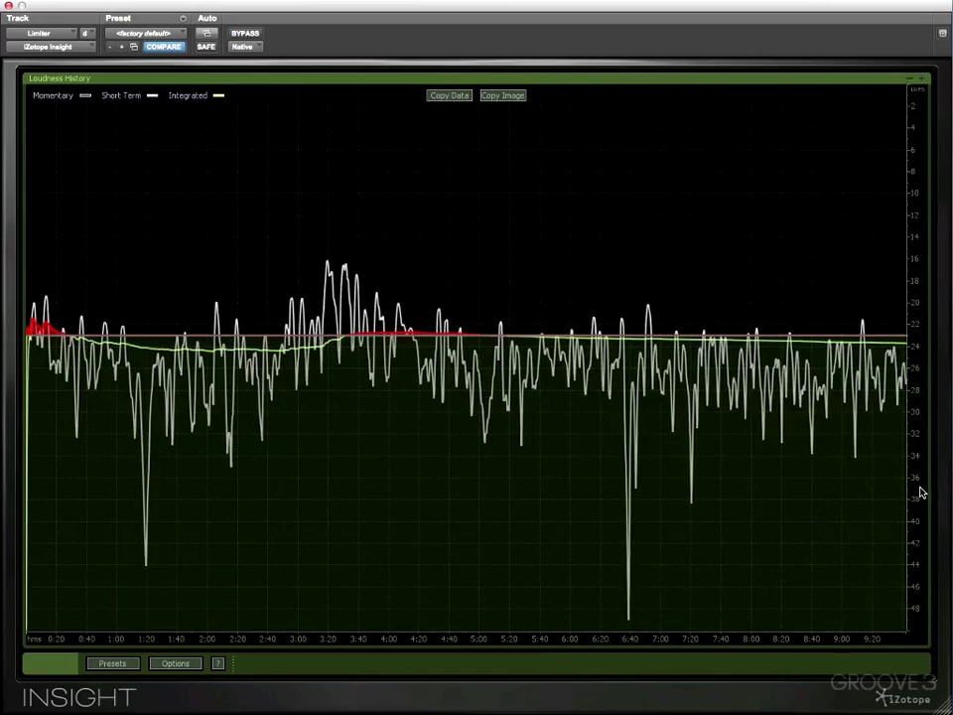
pyautogui.click(921, 78)
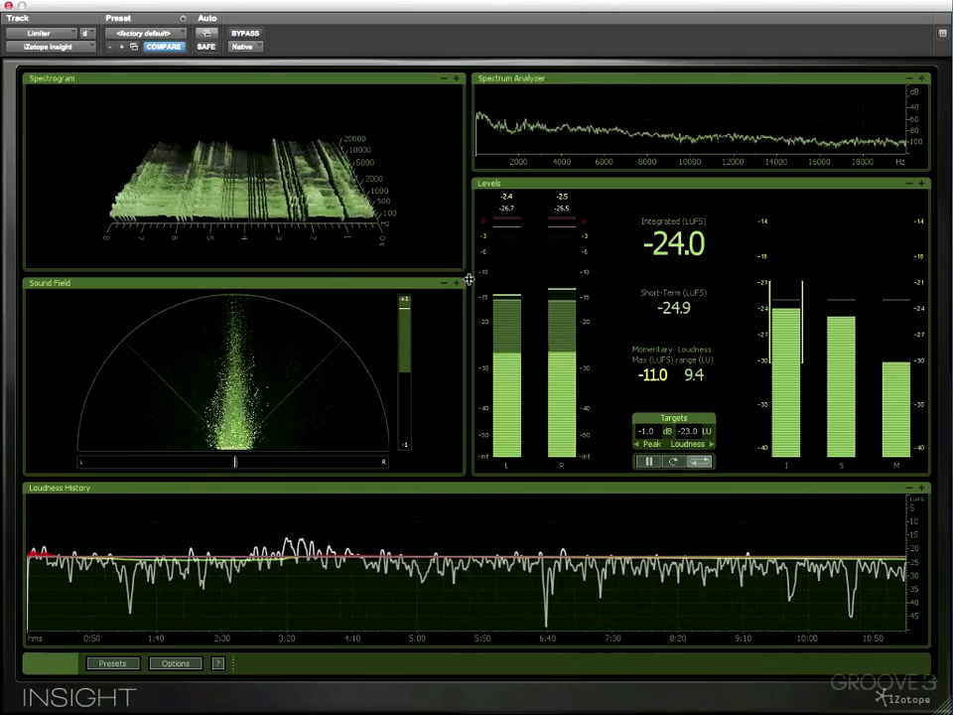
# - Widen the right meters, heighten the Spectrum Analyzer, and resize the window to nearly full screen
pyautogui.moveTo(467, 279); pyautogui.dragTo(311, 277)
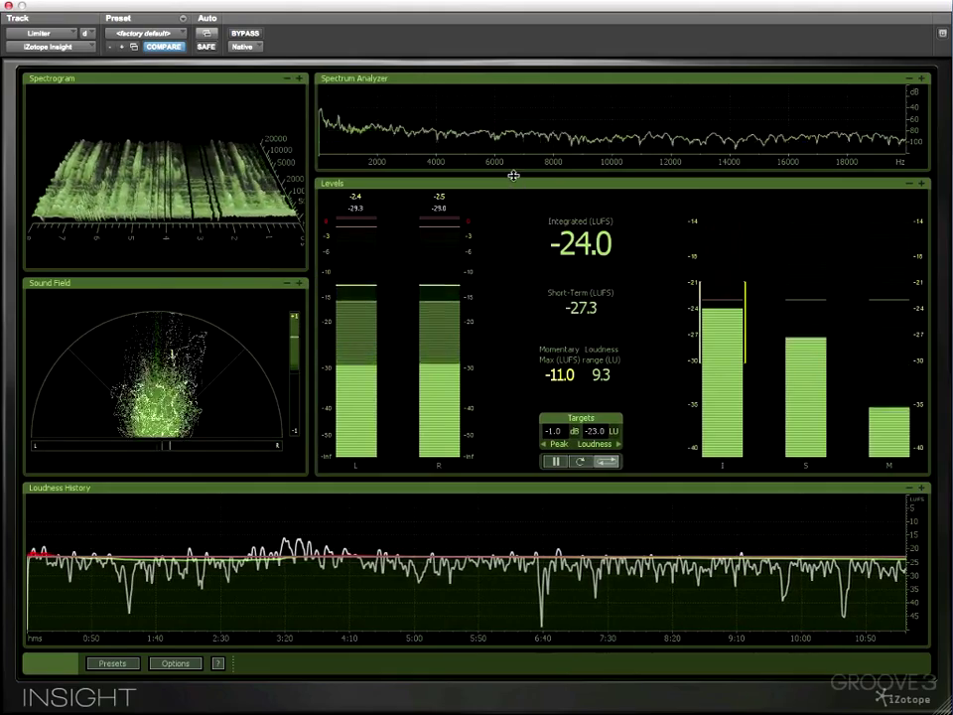
pyautogui.moveTo(513, 185); pyautogui.dragTo(515, 272)
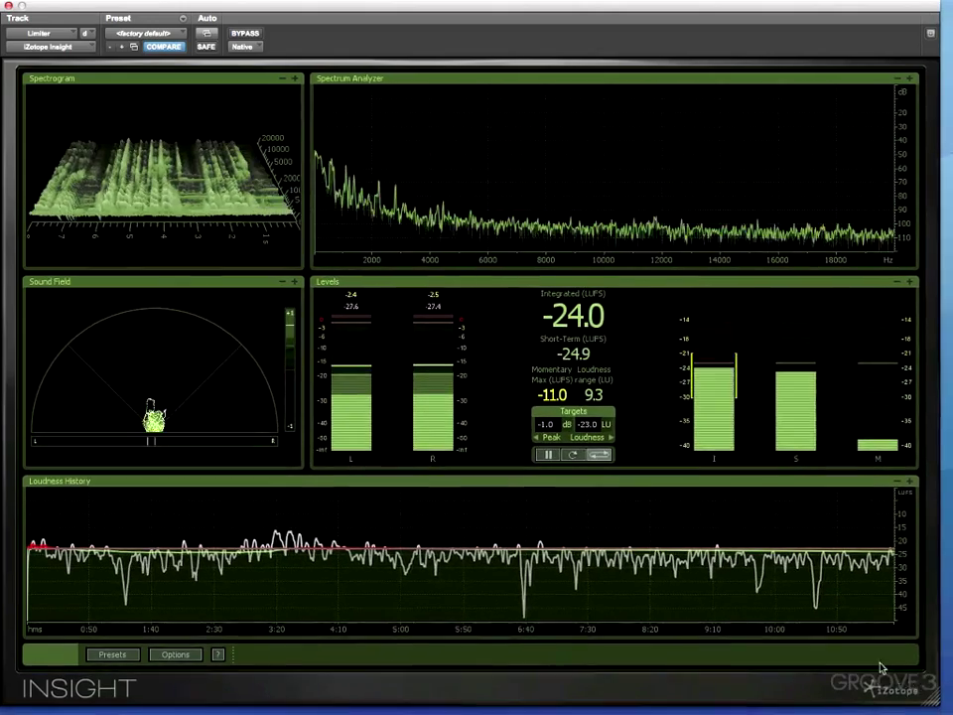
pyautogui.moveTo(879, 673); pyautogui.dragTo(369, 371)
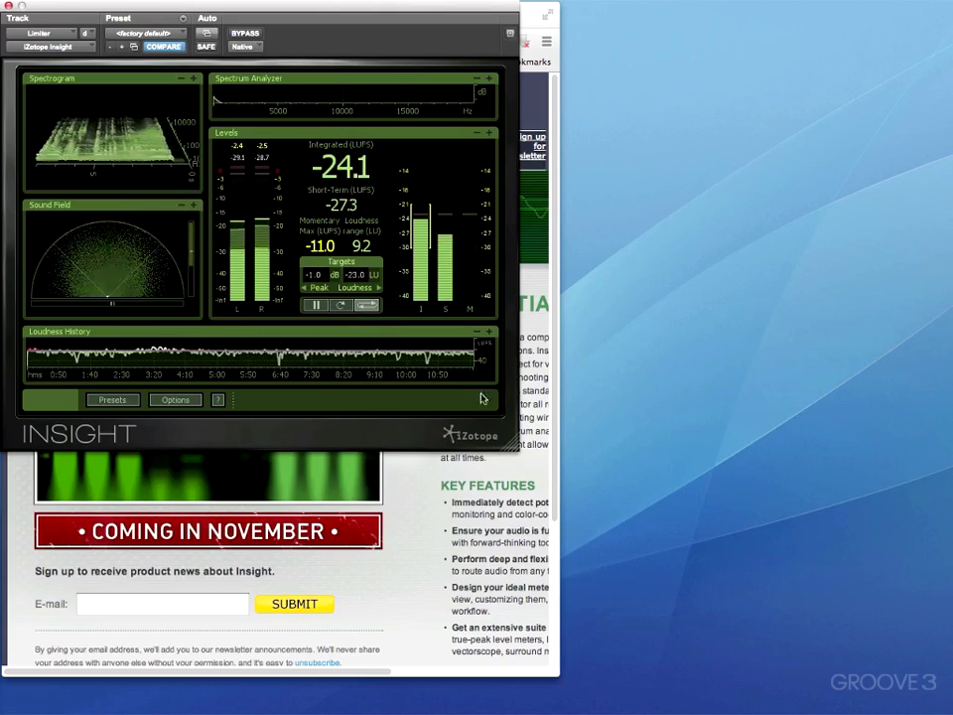
pyautogui.moveTo(515, 448); pyautogui.dragTo(936, 700)
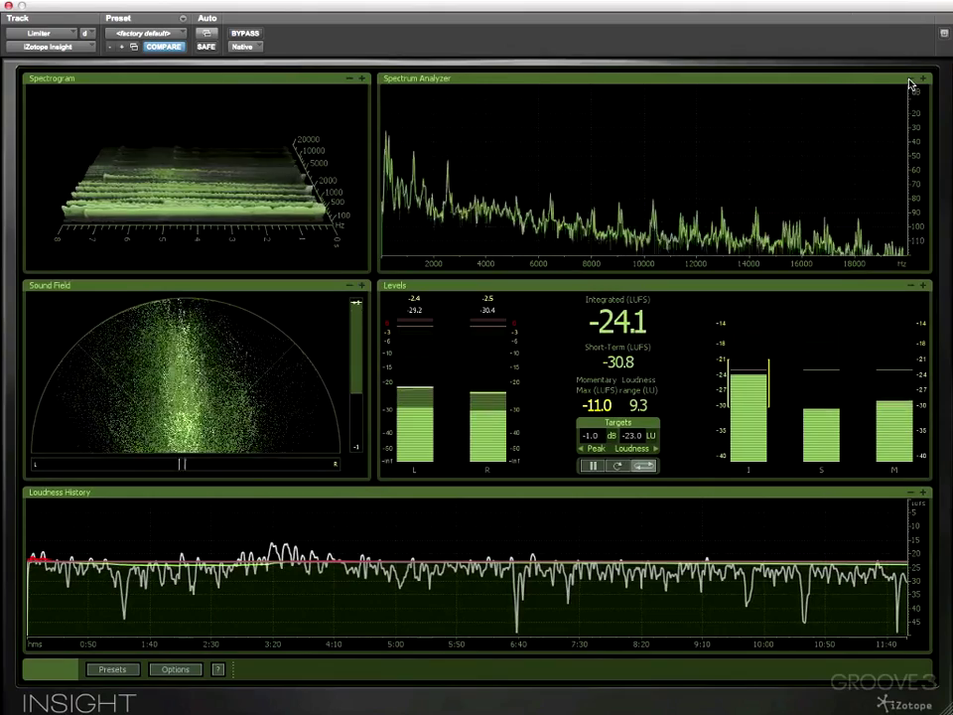
# - Hide the Spectrum Analyzer and Spectrogram, leaving Sound Field, Levels and Loudness History visible
pyautogui.click(909, 80)
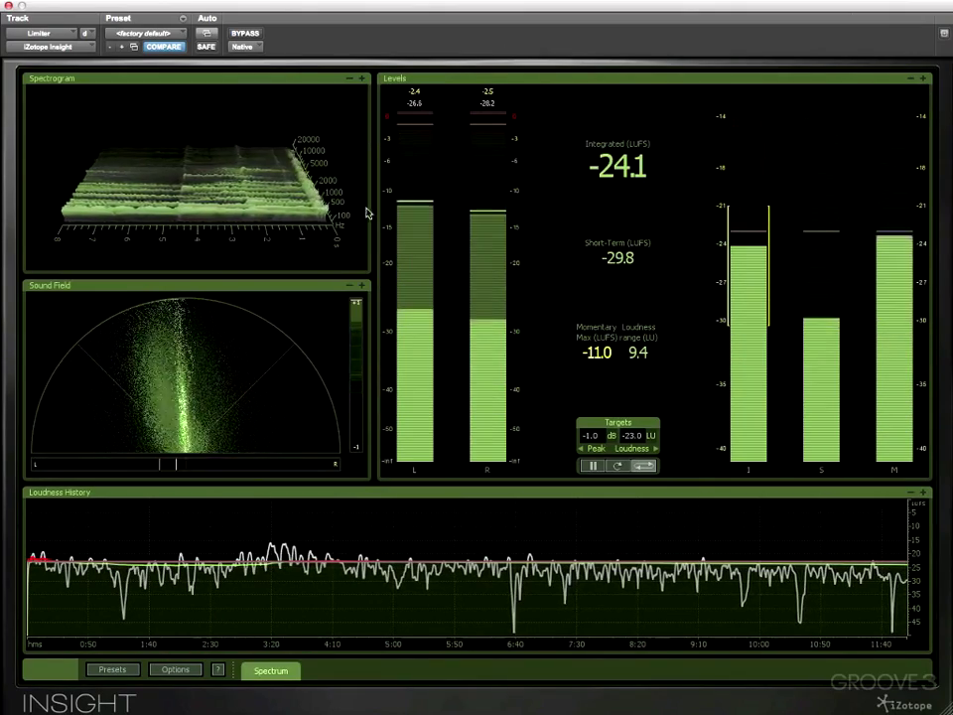
pyautogui.click(349, 78)
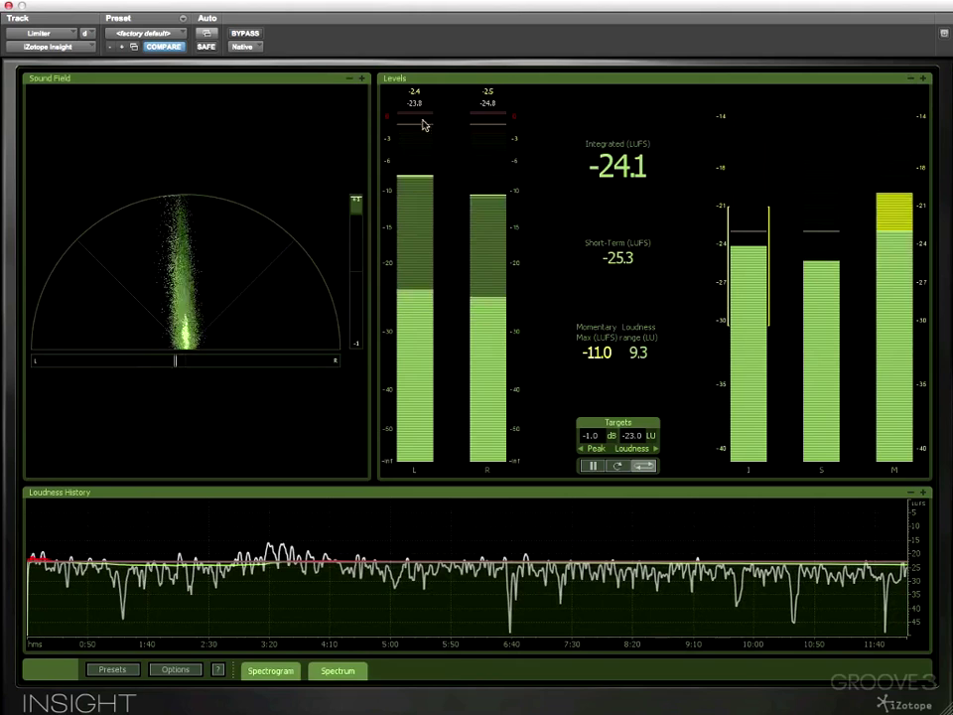
pyautogui.click(923, 79)
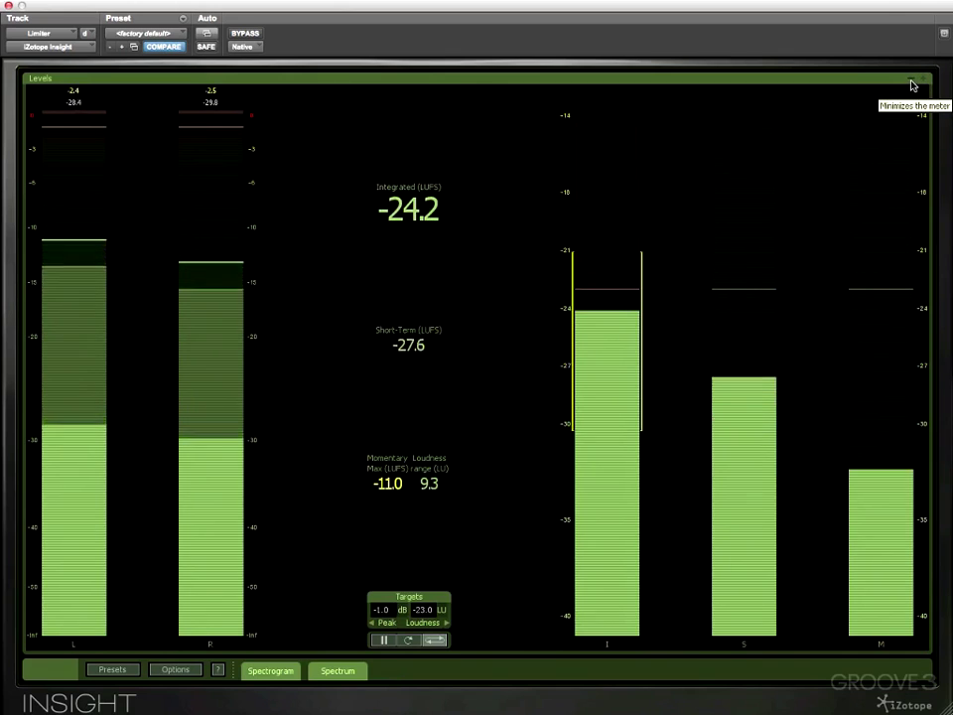
pyautogui.click(912, 81)
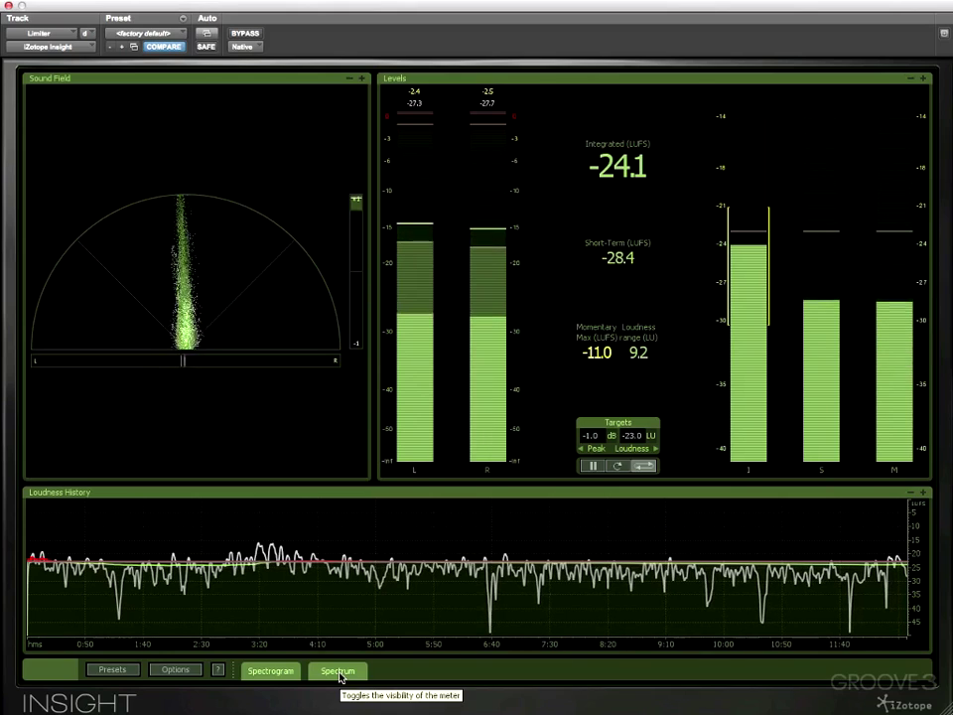
pyautogui.click(337, 671)
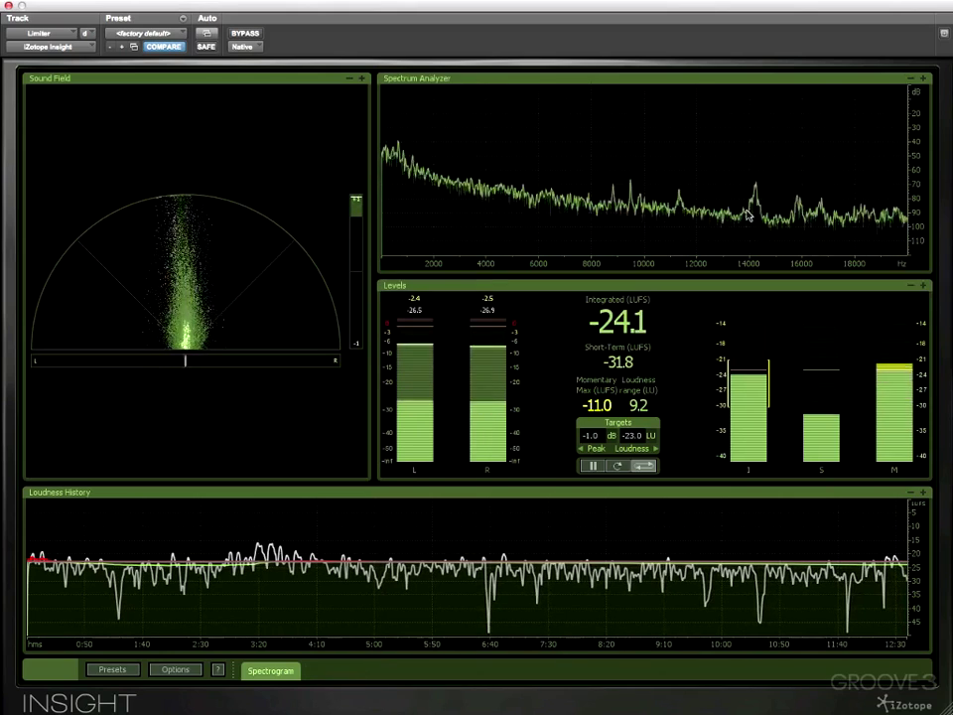
pyautogui.click(912, 79)
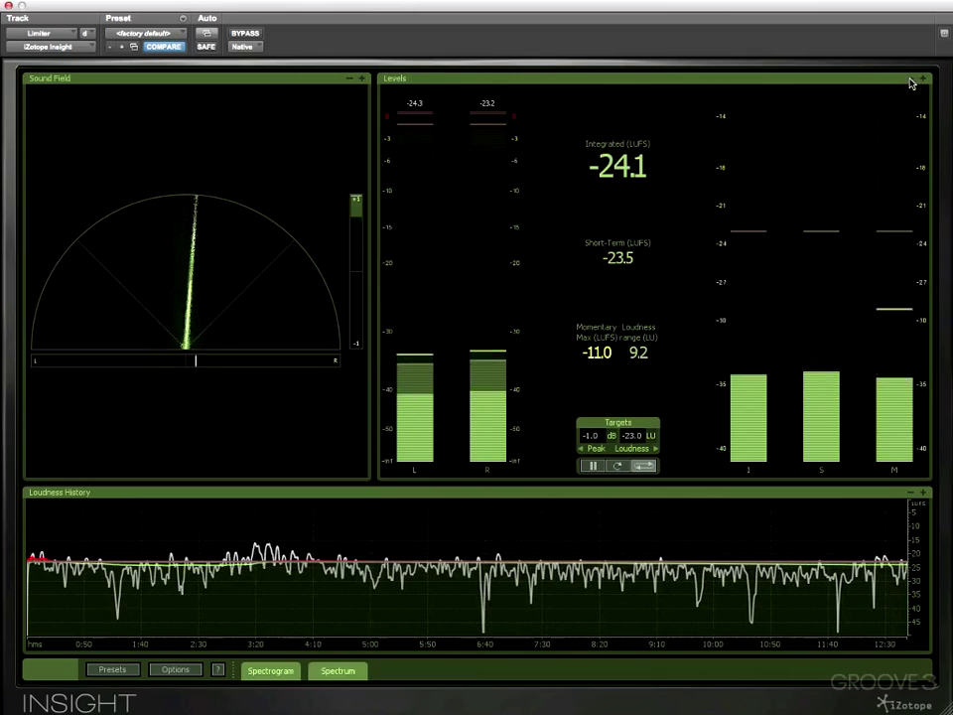
# - Open the Preset Manager and browse the factory preset list
pyautogui.click(109, 671)
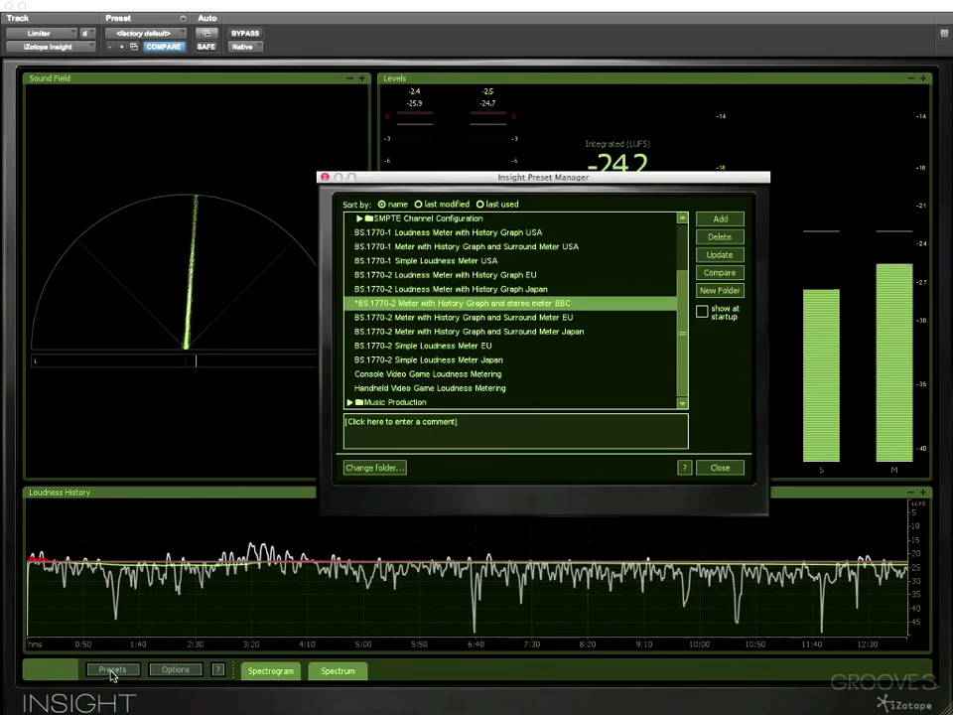
pyautogui.scroll(1, 532, 289)
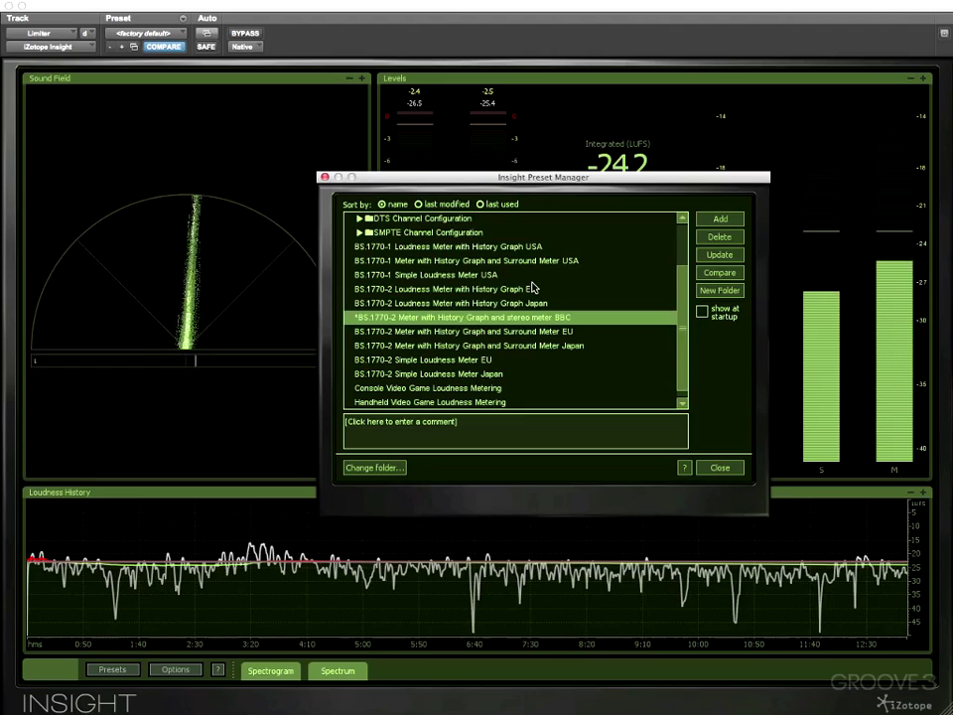
pyautogui.scroll(4, 533, 289)
pyautogui.scroll(-2, 532, 287)
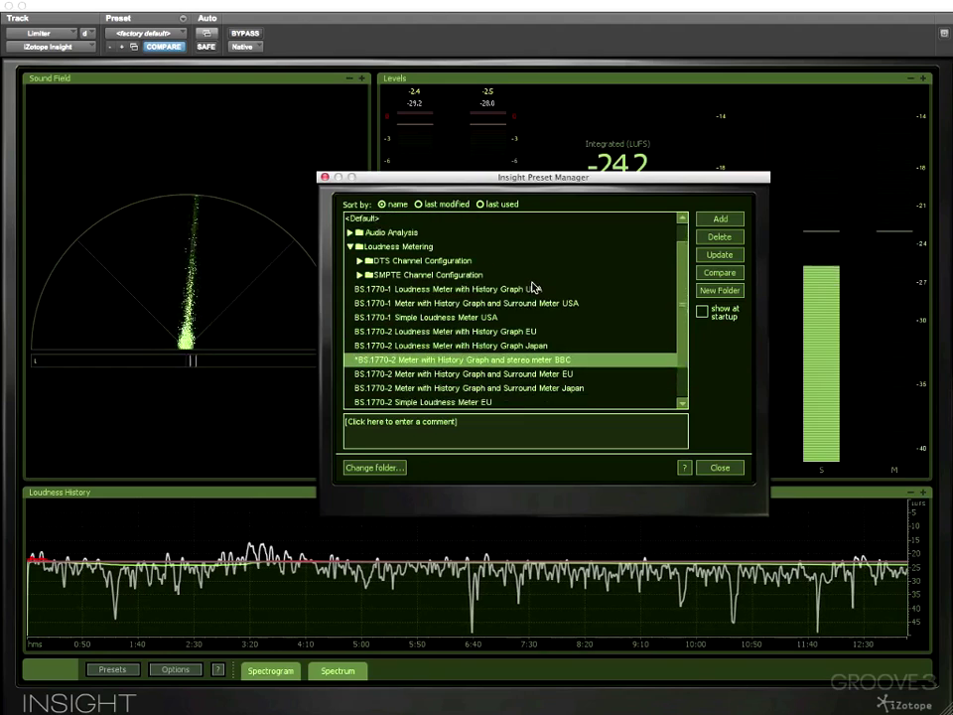
pyautogui.scroll(-3, 532, 286)
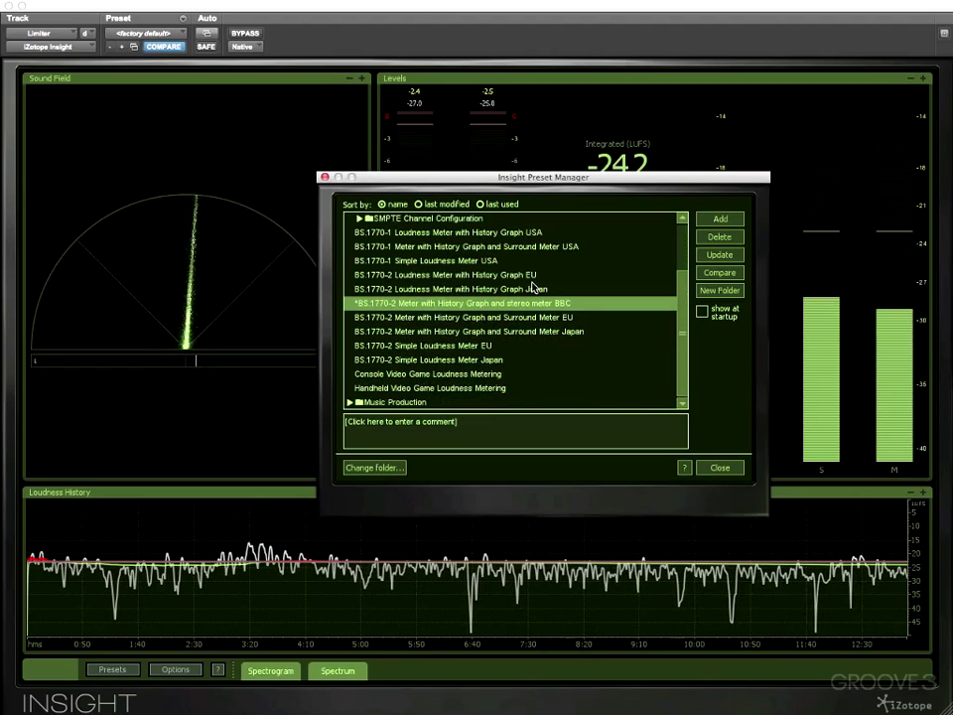
pyautogui.scroll(4, 403, 321)
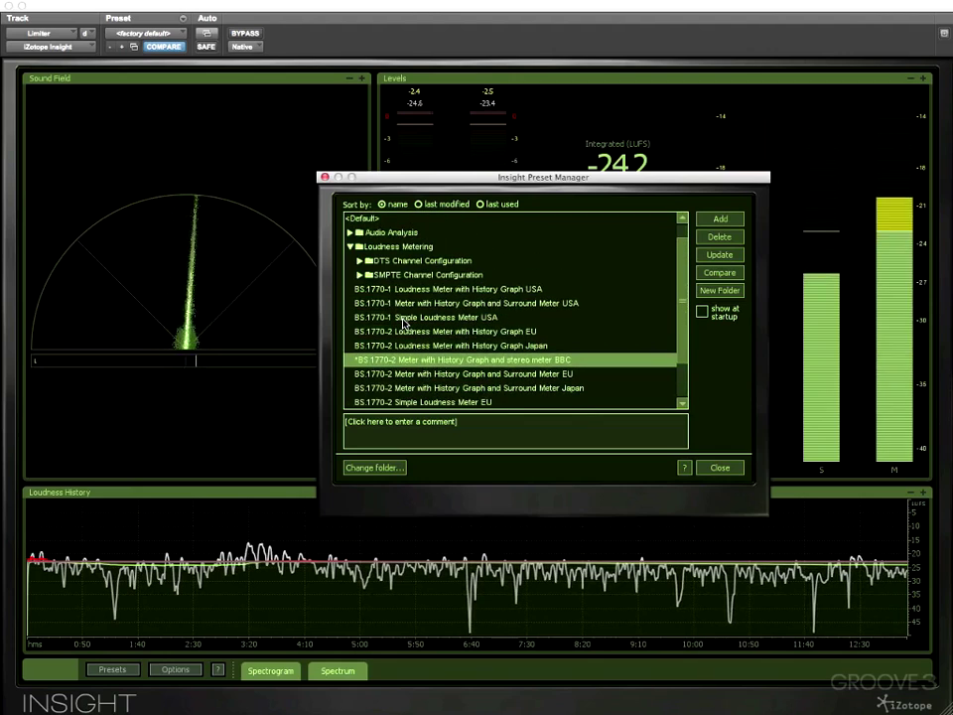
pyautogui.scroll(-1, 403, 321)
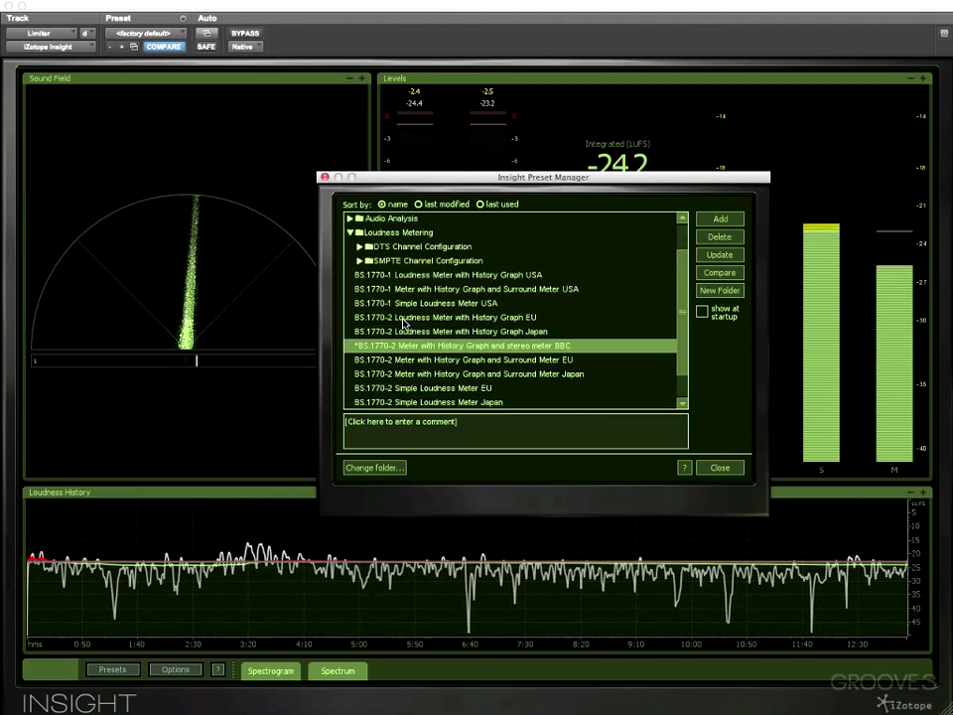
pyautogui.scroll(-2, 403, 321)
pyautogui.scroll(3, 403, 322)
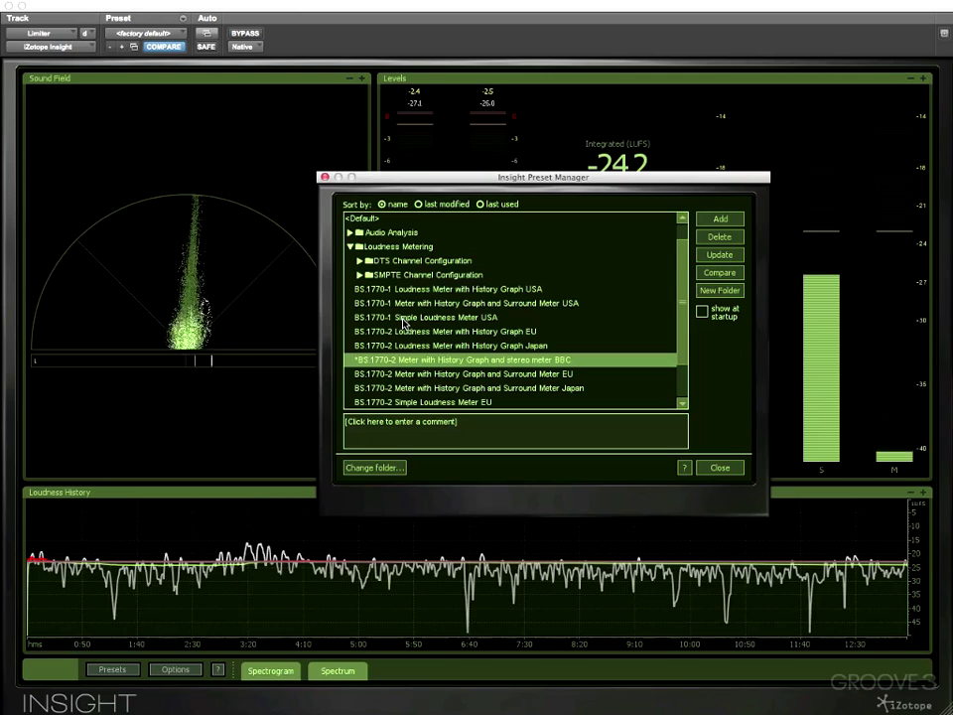
pyautogui.scroll(-1, 403, 322)
pyautogui.scroll(2, 404, 318)
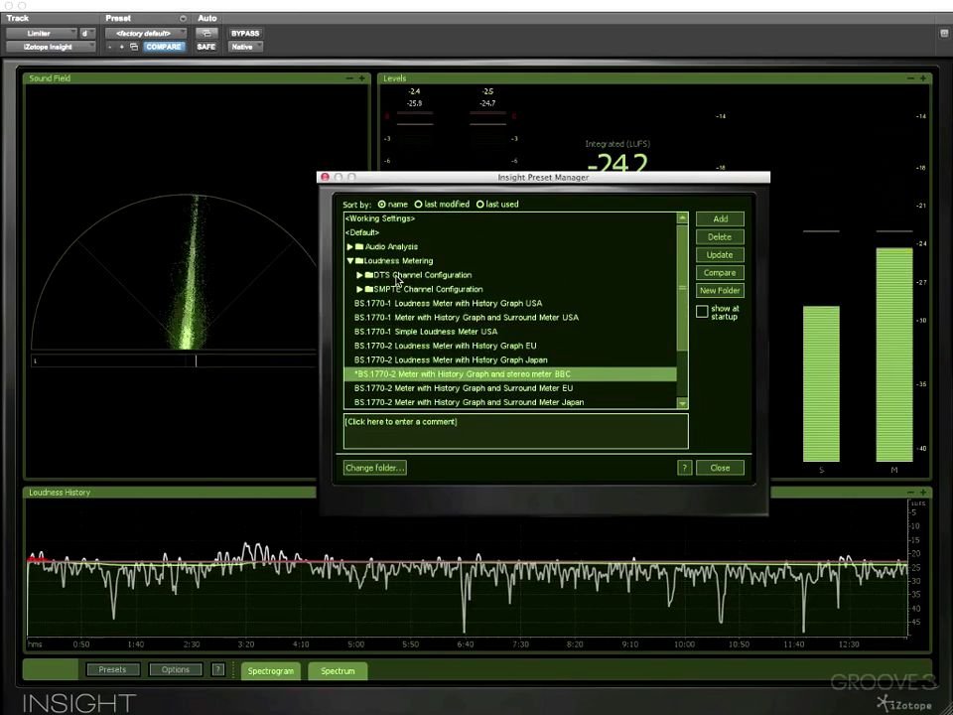
pyautogui.scroll(-5, 397, 281)
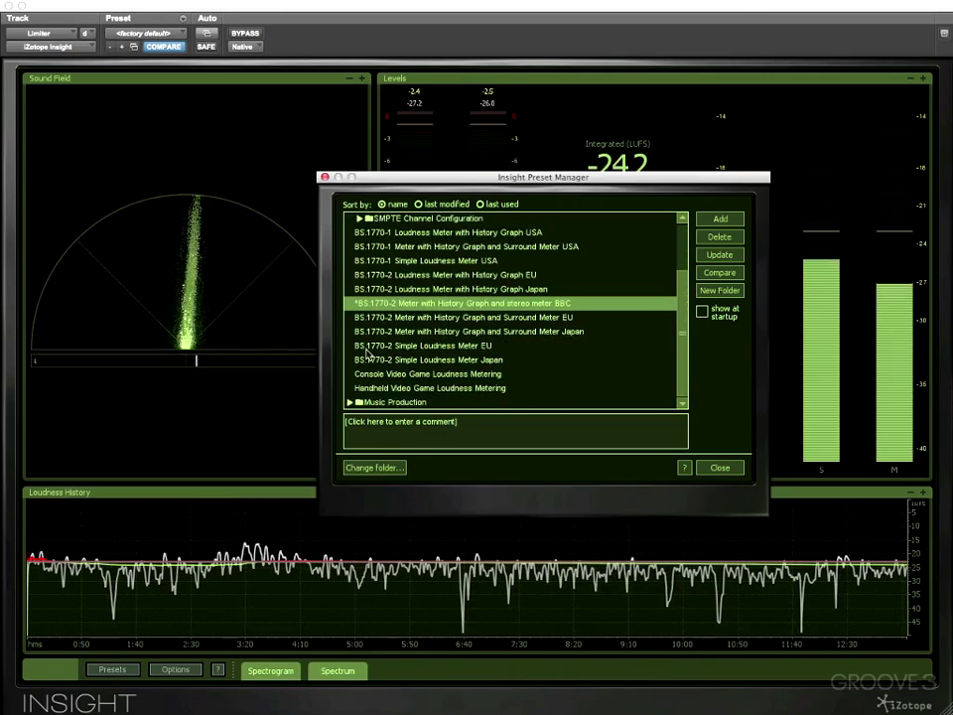
pyautogui.scroll(-7, 397, 350)
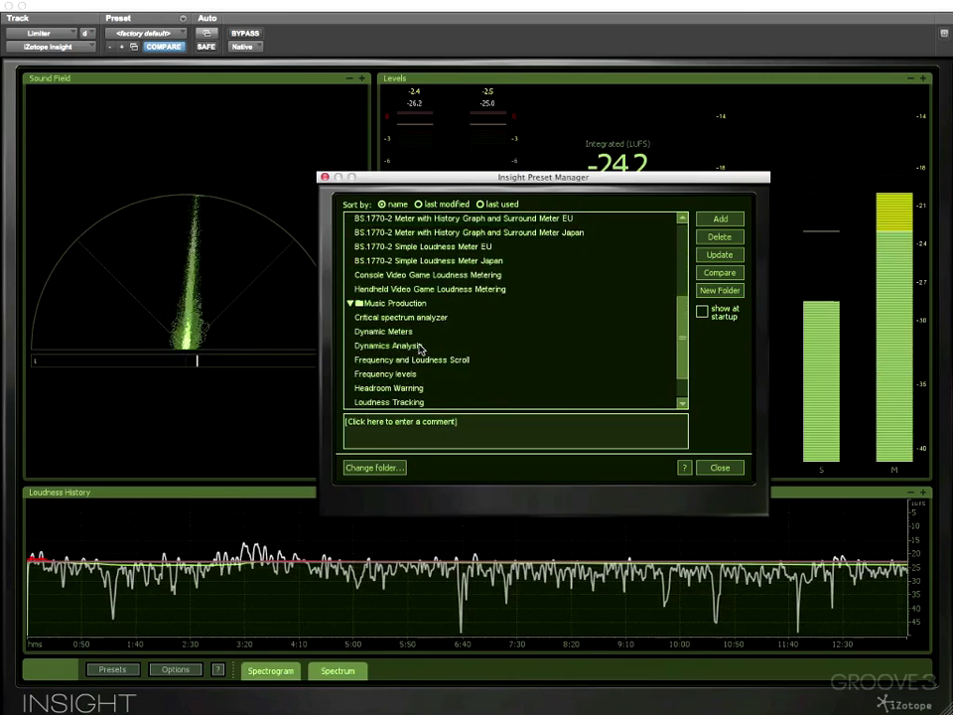
pyautogui.scroll(-3, 419, 347)
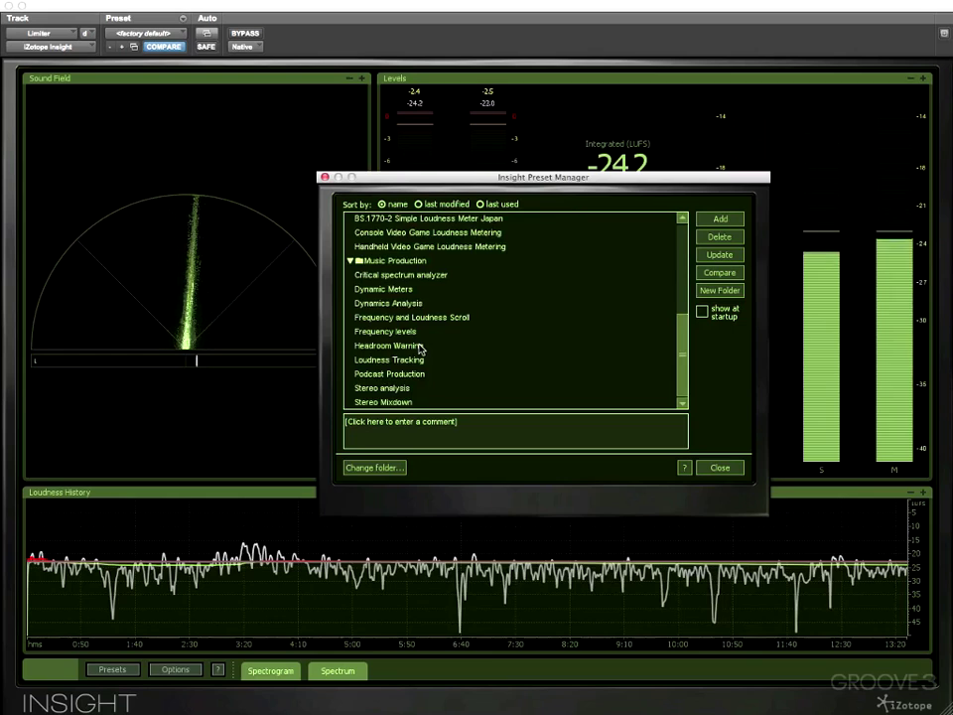
pyautogui.scroll(15, 419, 348)
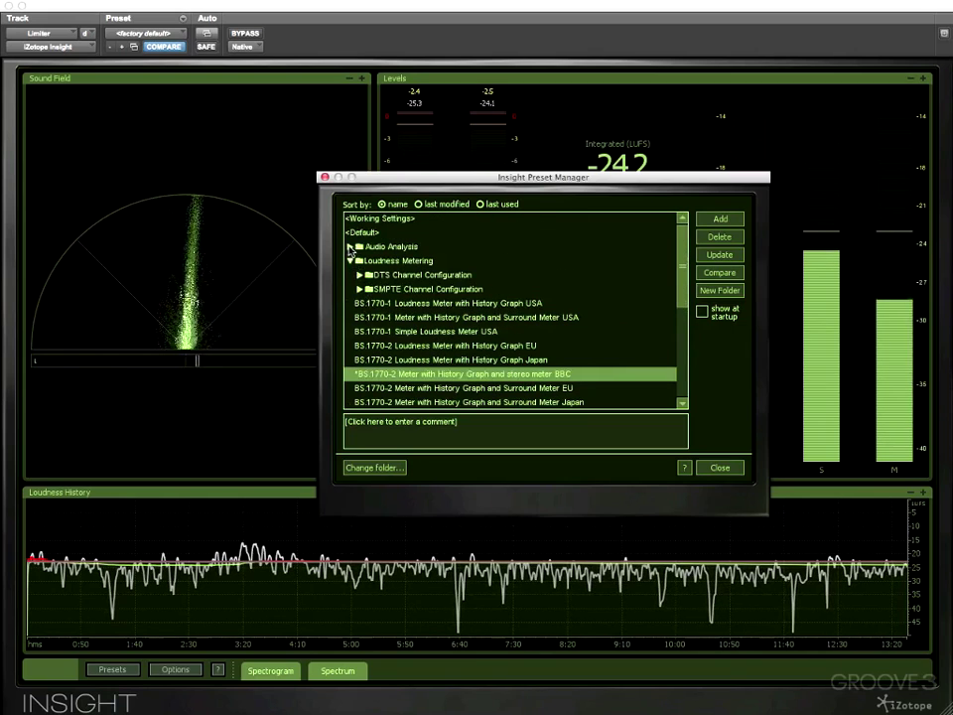
# - Expand the Audio Analysis preset folder and look through its presets
pyautogui.click(350, 246)
pyautogui.scroll(-2, 398, 276)
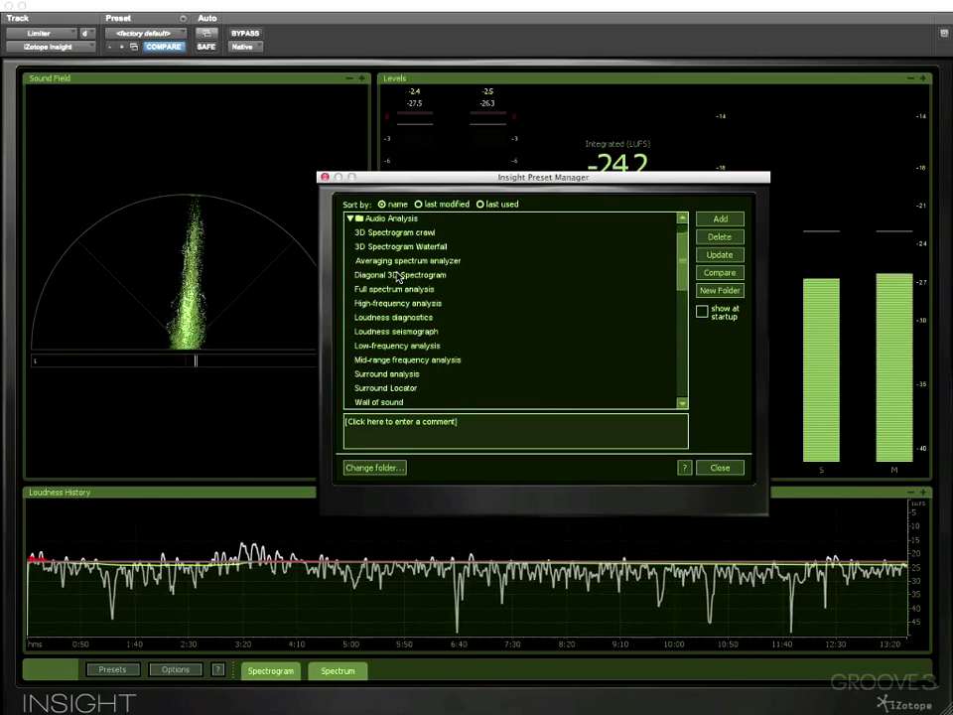
pyautogui.scroll(-2, 398, 279)
pyautogui.scroll(4, 397, 280)
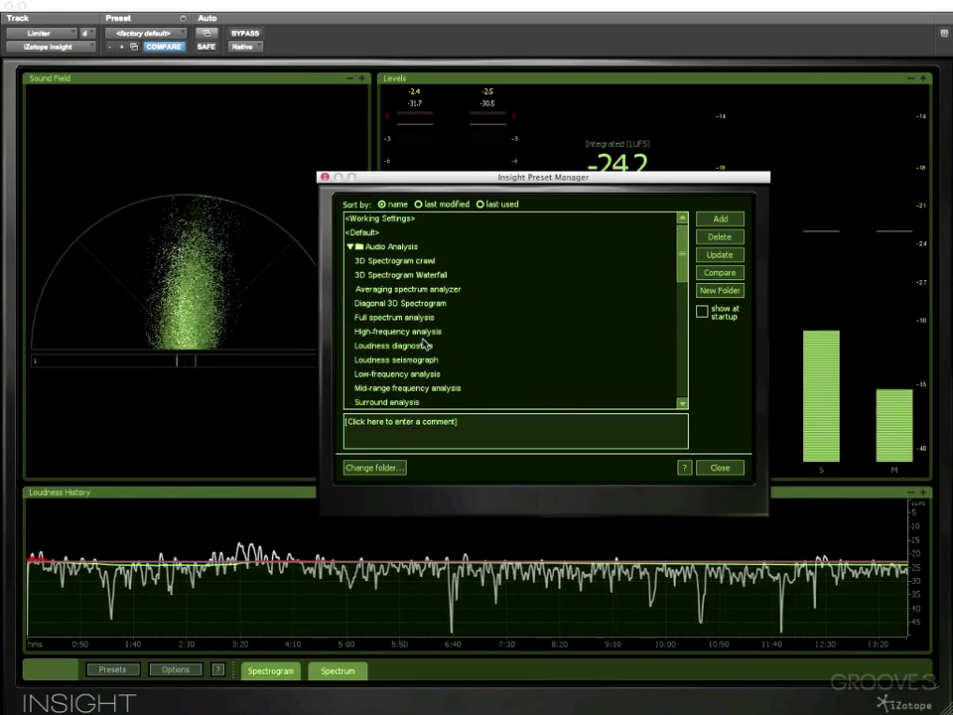
pyautogui.scroll(-6, 424, 343)
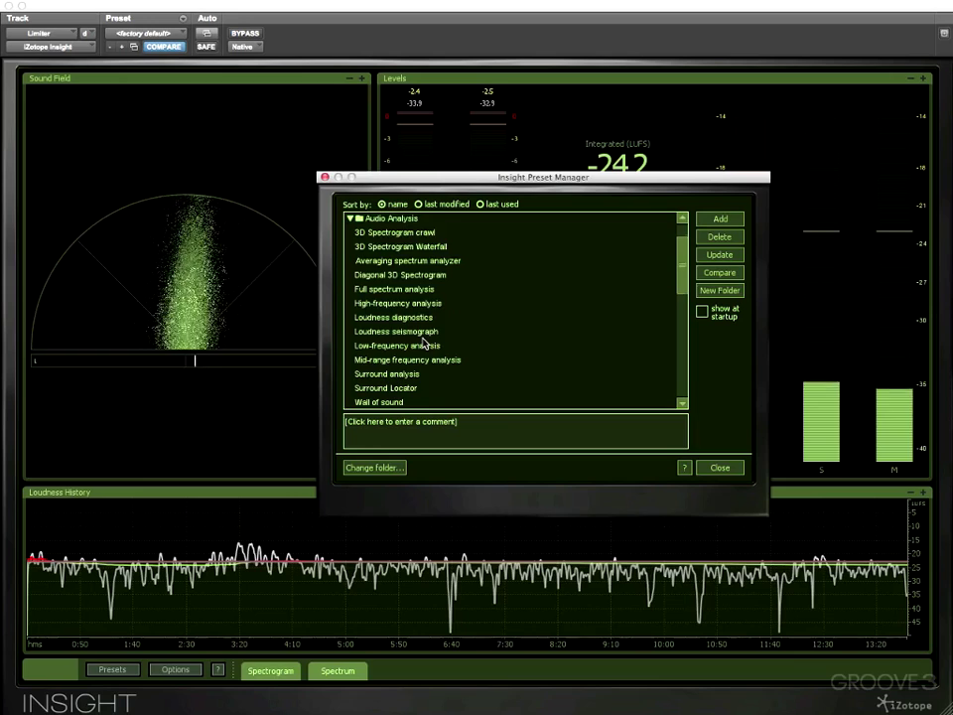
pyautogui.scroll(-5, 424, 344)
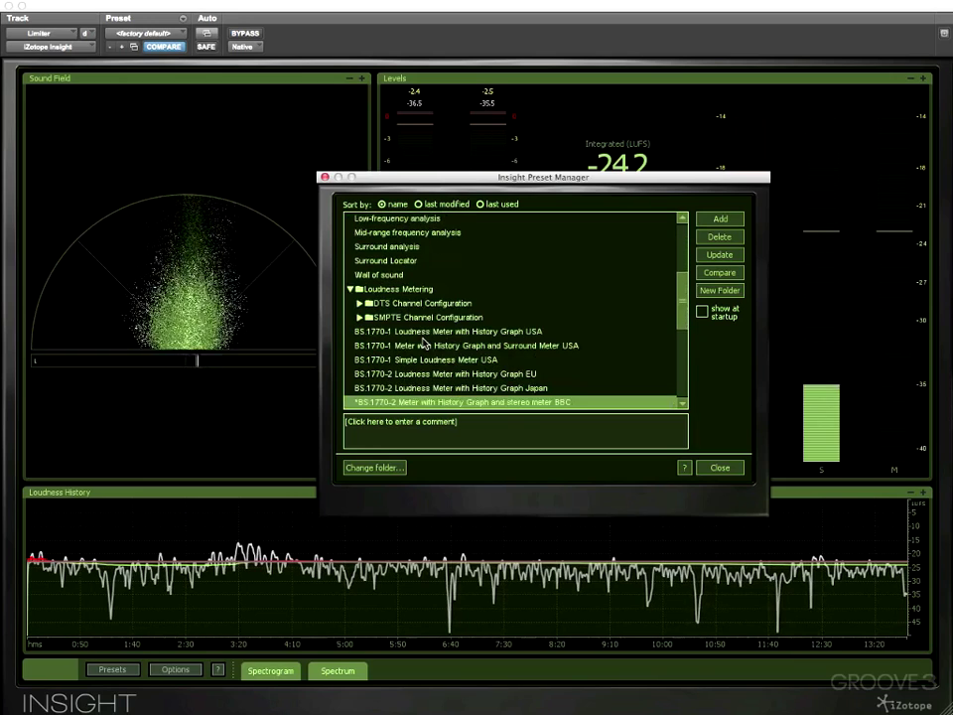
pyautogui.scroll(11, 424, 344)
pyautogui.scroll(-1, 424, 343)
pyautogui.scroll(1, 424, 344)
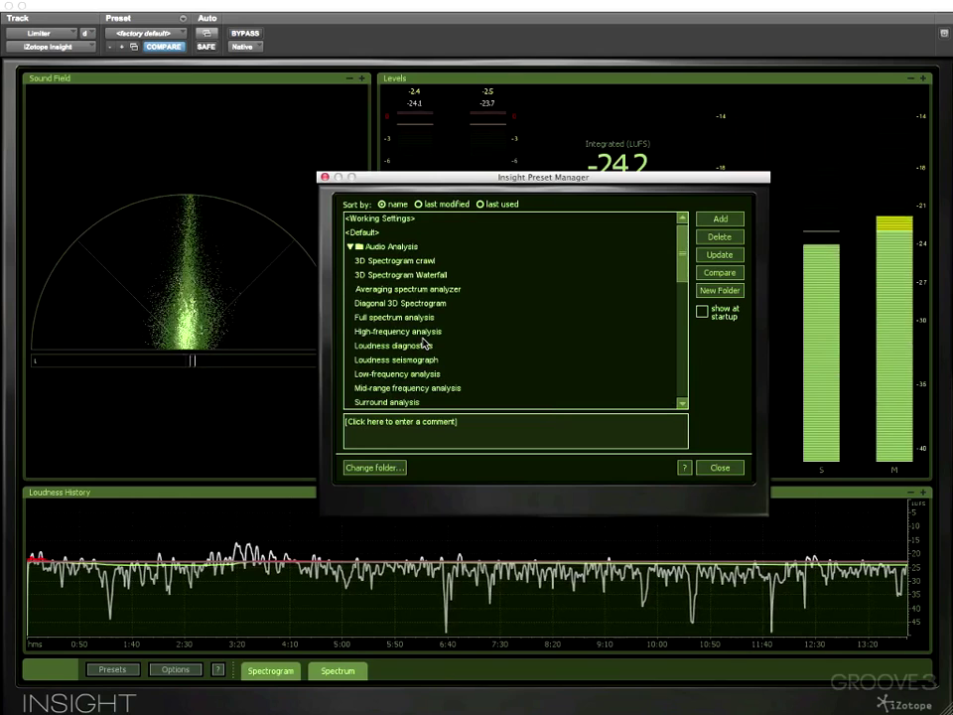
pyautogui.scroll(-4, 424, 344)
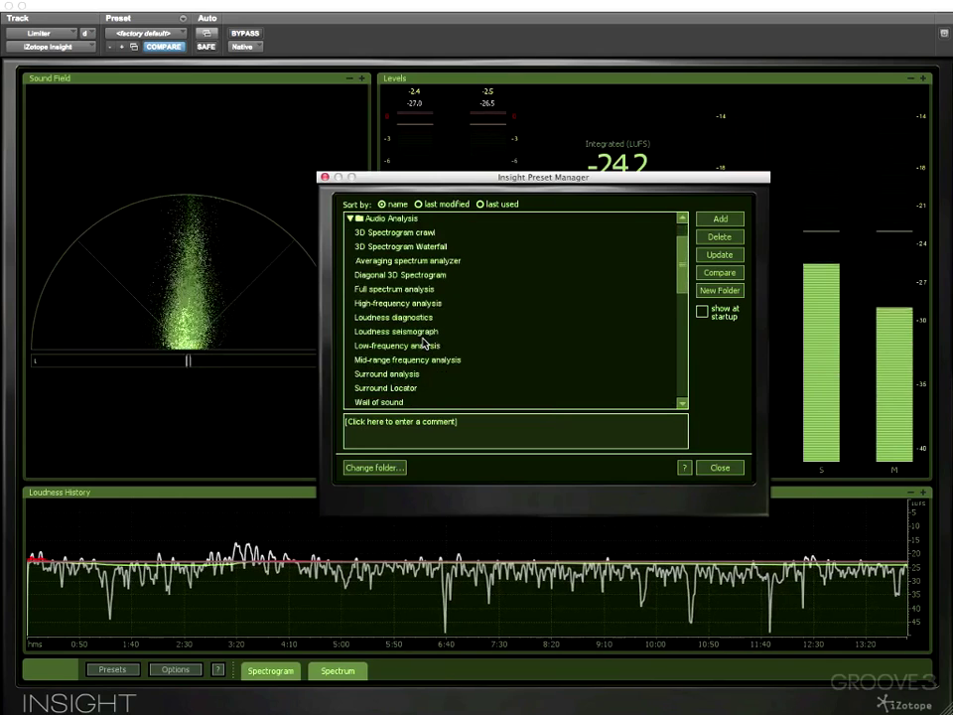
pyautogui.scroll(4, 424, 344)
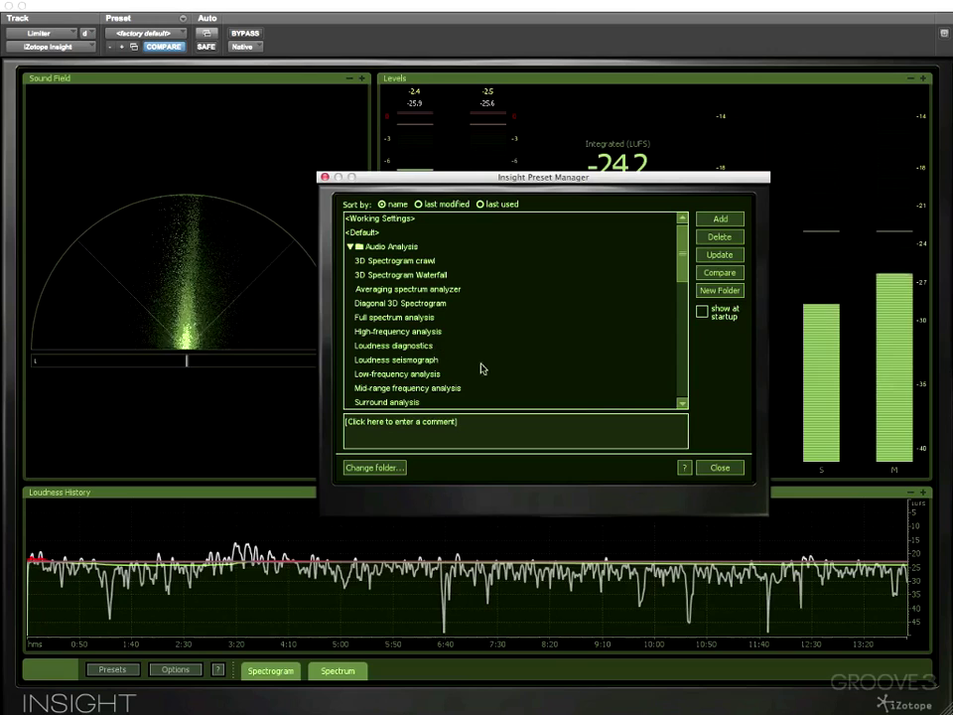
# - Close the Preset Manager and open the Options window, moving it further left
pyautogui.click(719, 469)
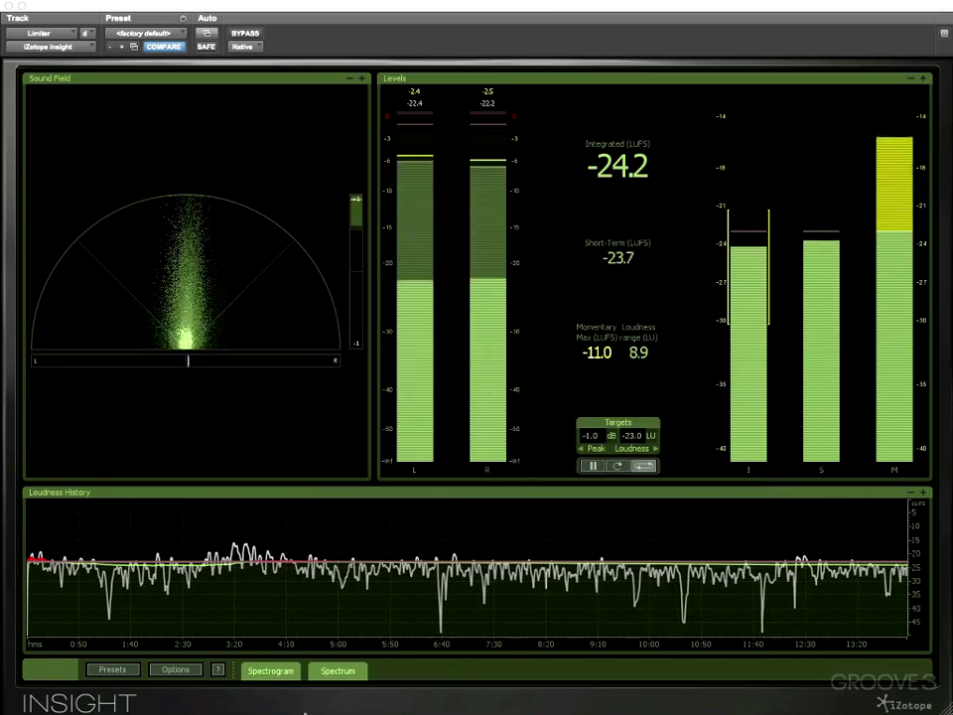
pyautogui.click(179, 670)
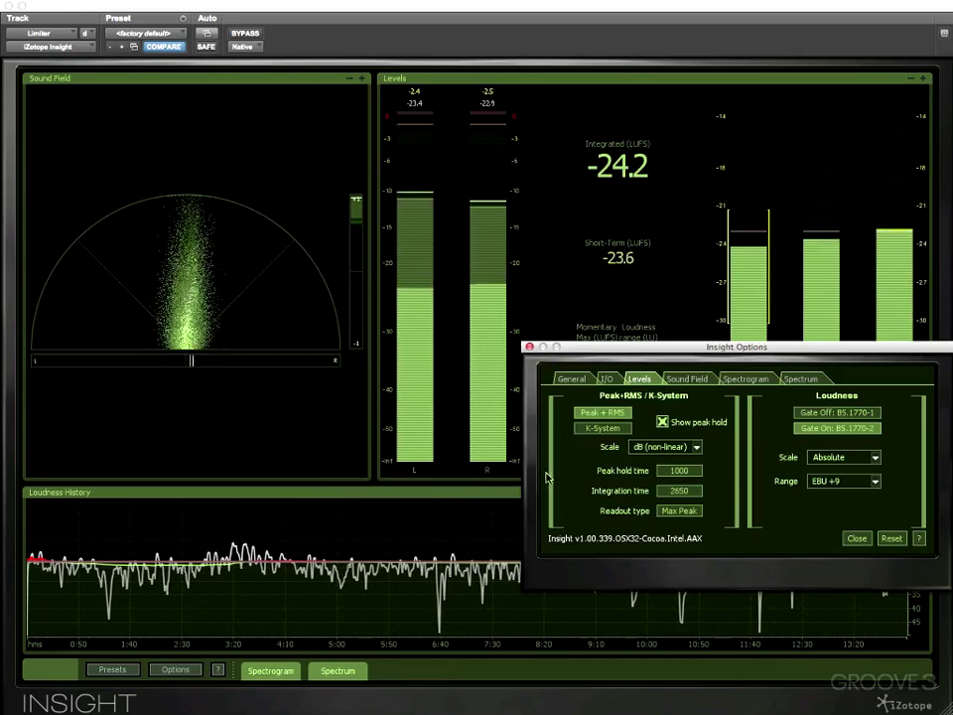
pyautogui.moveTo(610, 347); pyautogui.dragTo(459, 316)
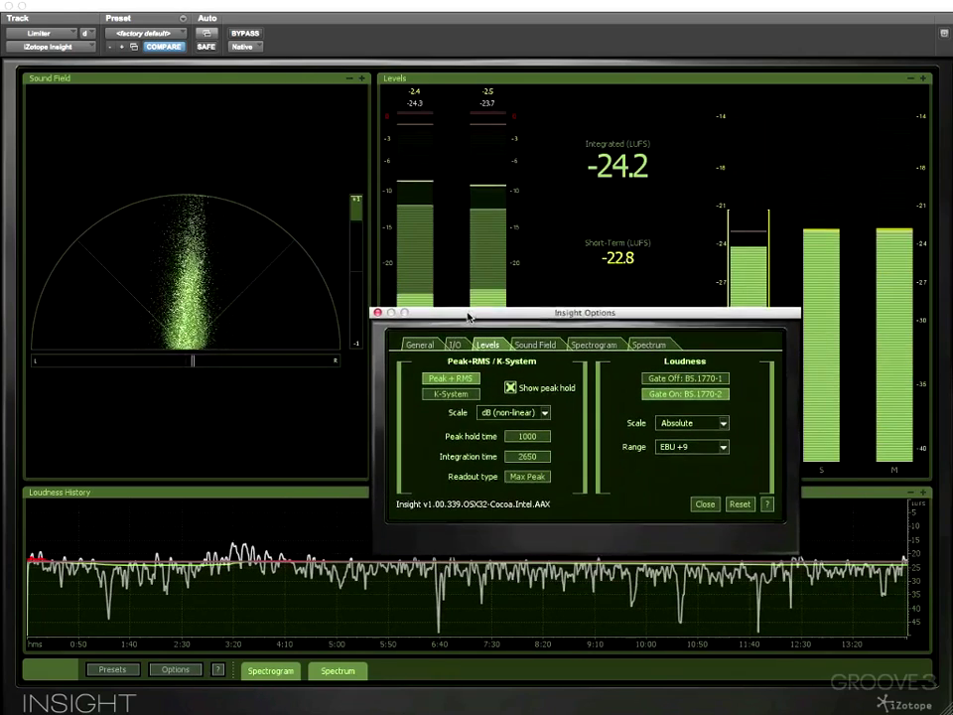
# - In the Sound Field settings, switch the meter to Surround, then back to Stereo
pyautogui.click(534, 345)
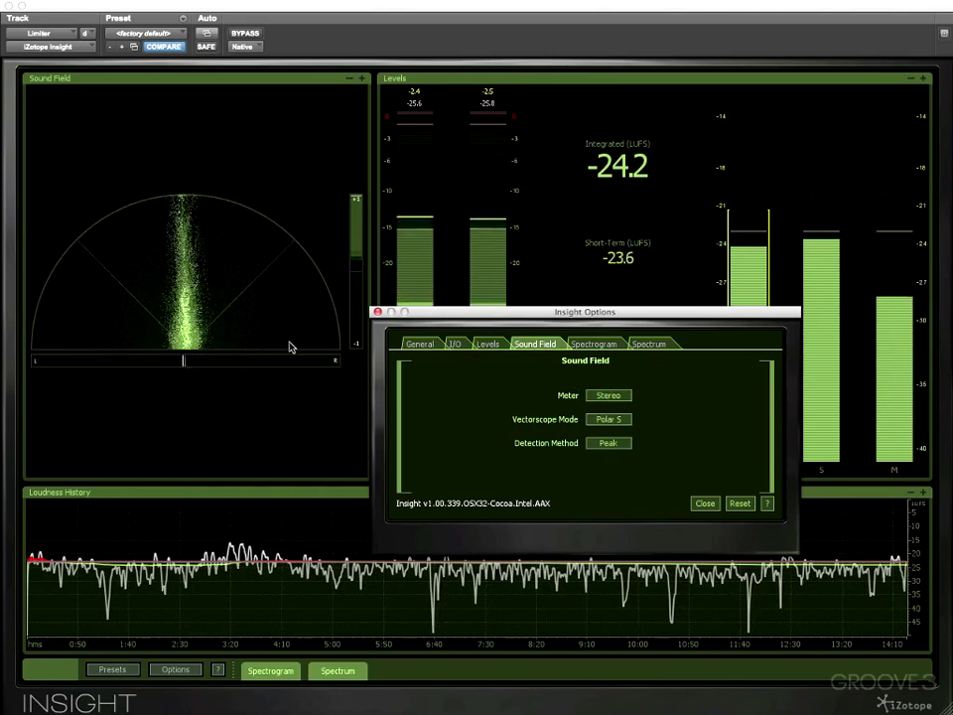
pyautogui.click(609, 397)
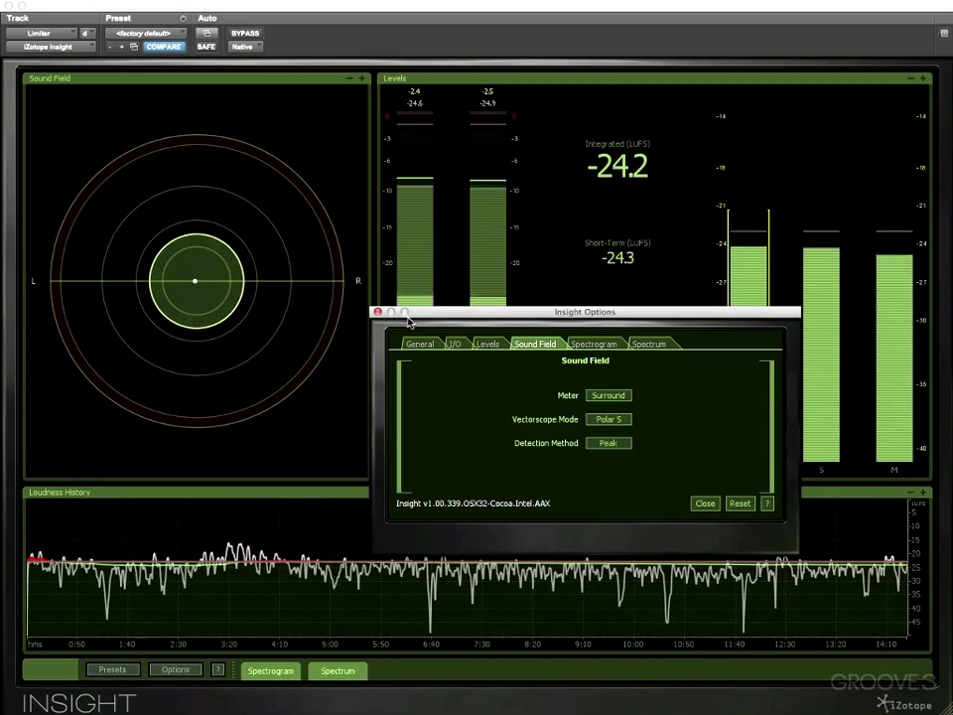
pyautogui.click(618, 401)
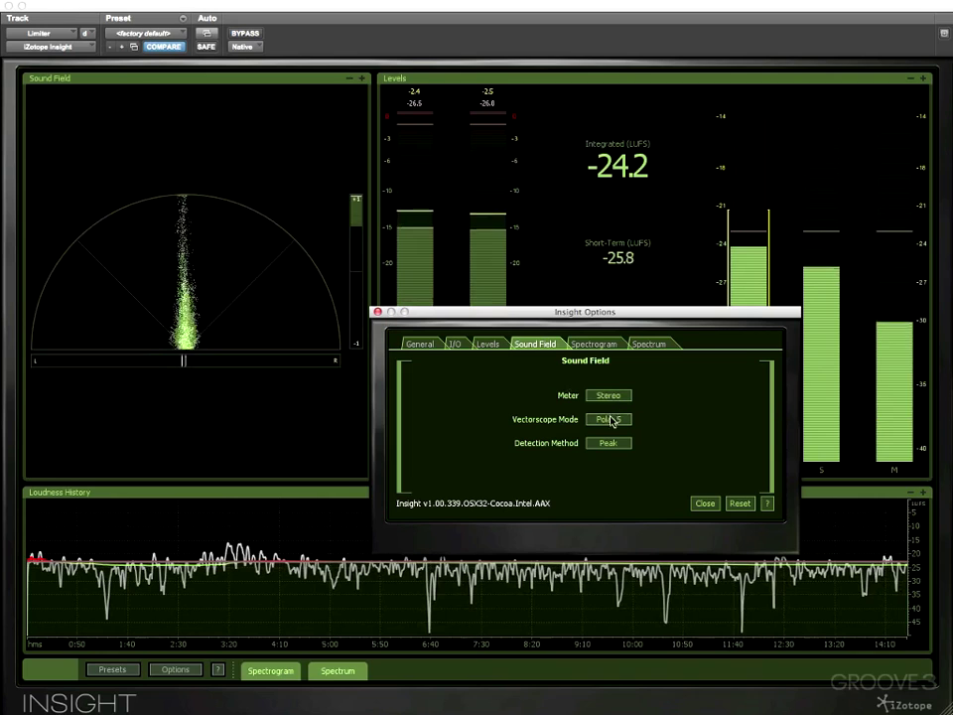
# - Look through the Spectrogram and Spectrum Analyzer settings, ending on the Levels settings
pyautogui.click(594, 343)
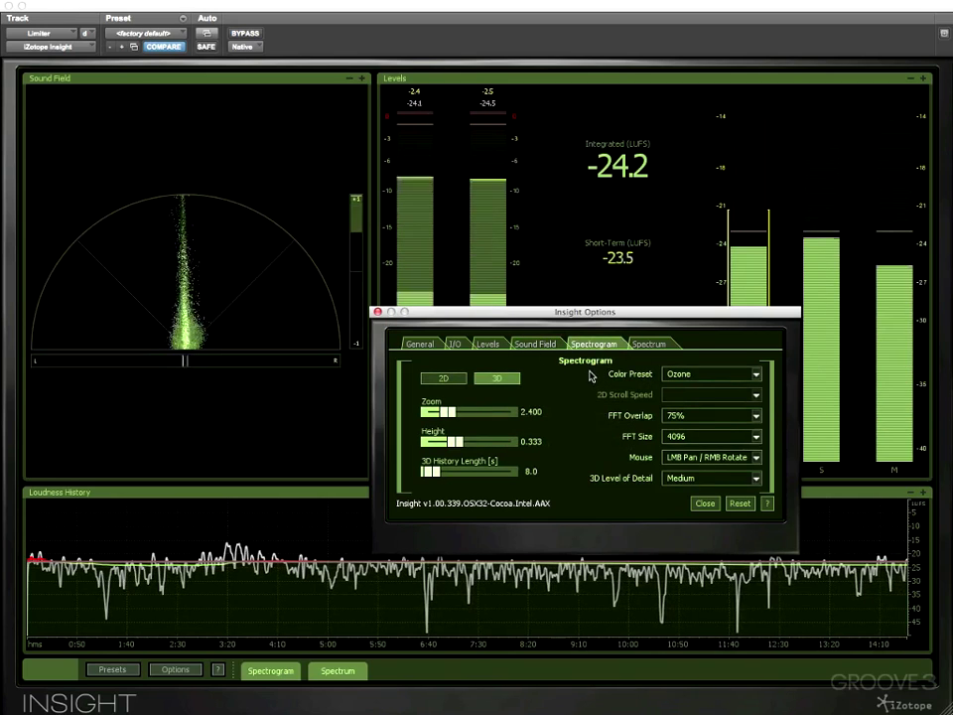
pyautogui.click(648, 345)
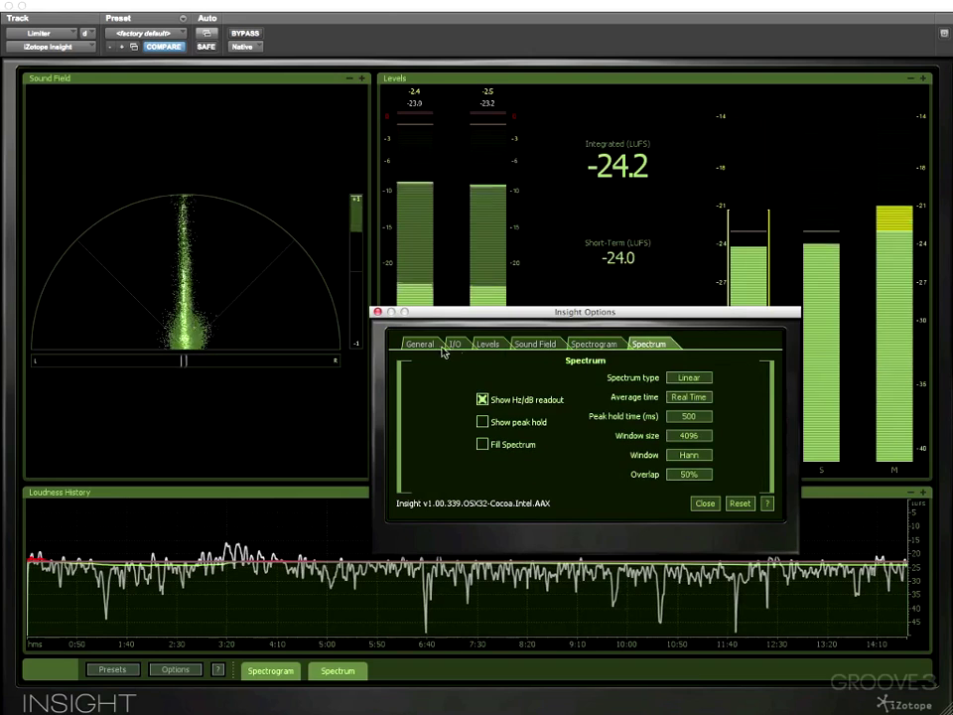
pyautogui.click(486, 344)
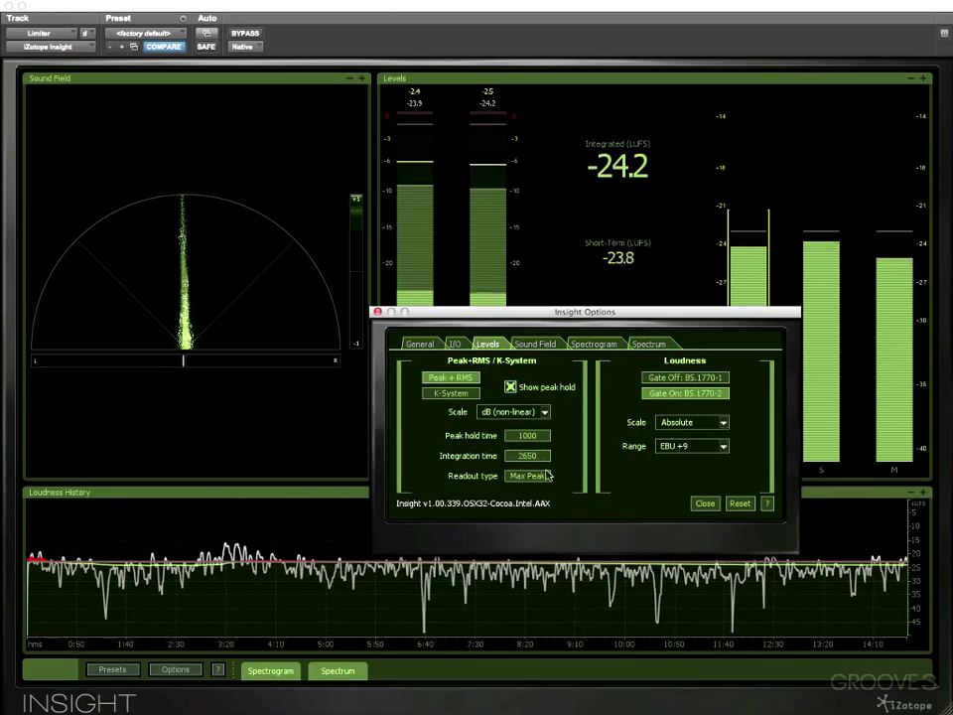
# - Close the Insight Options dialog to return to the meter layout
pyautogui.click(704, 504)
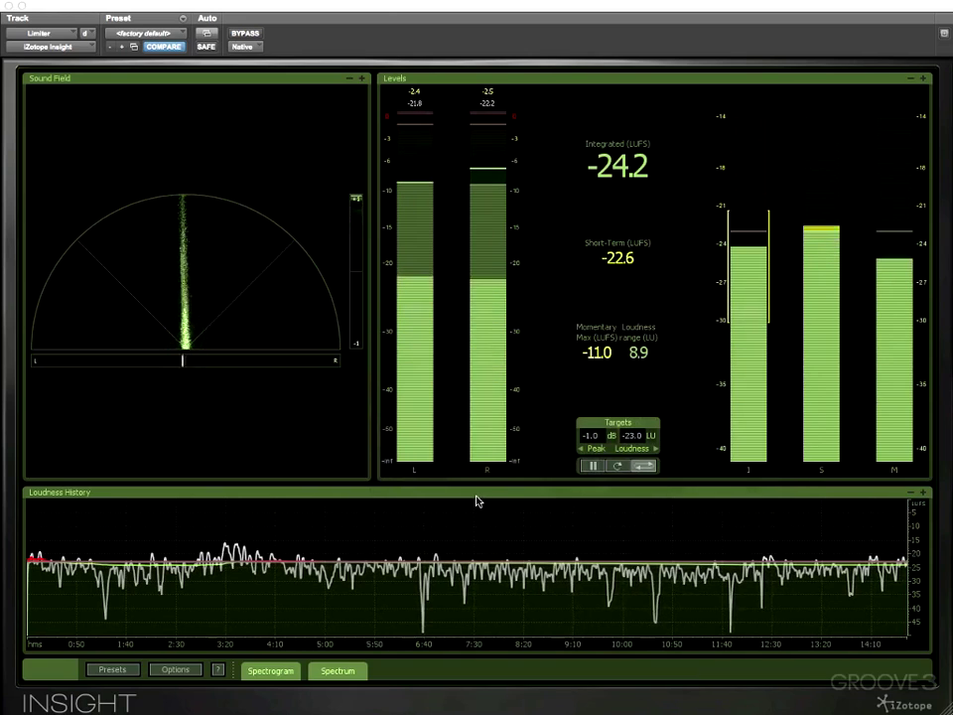
# - Open Insight's help page in Chrome and scroll through its table of contents
pyautogui.click(218, 671)
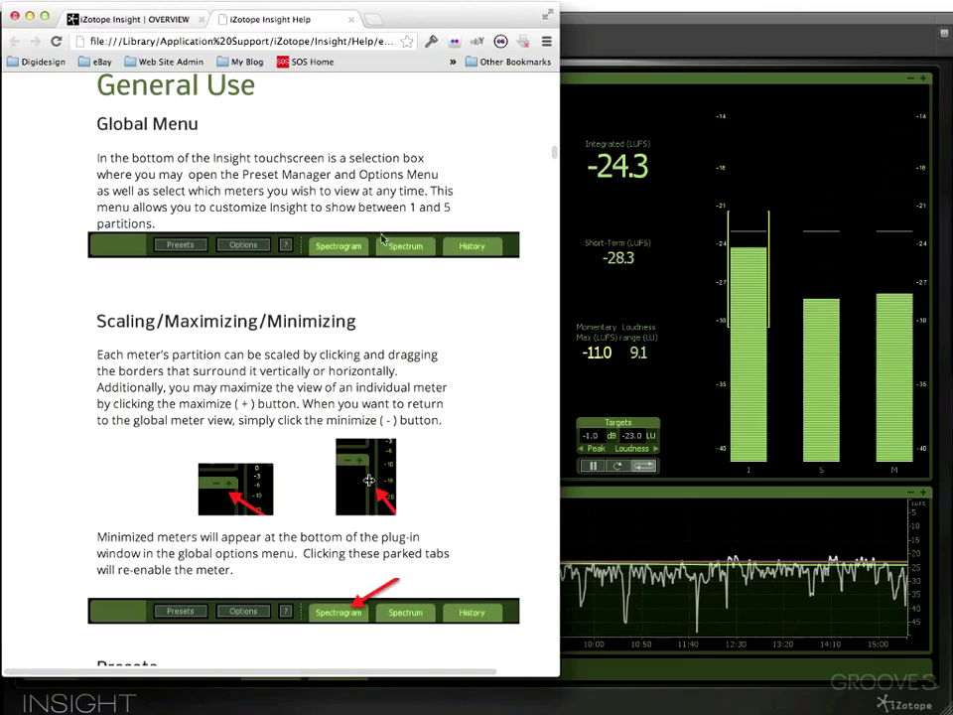
pyautogui.scroll(-3, 396, 187)
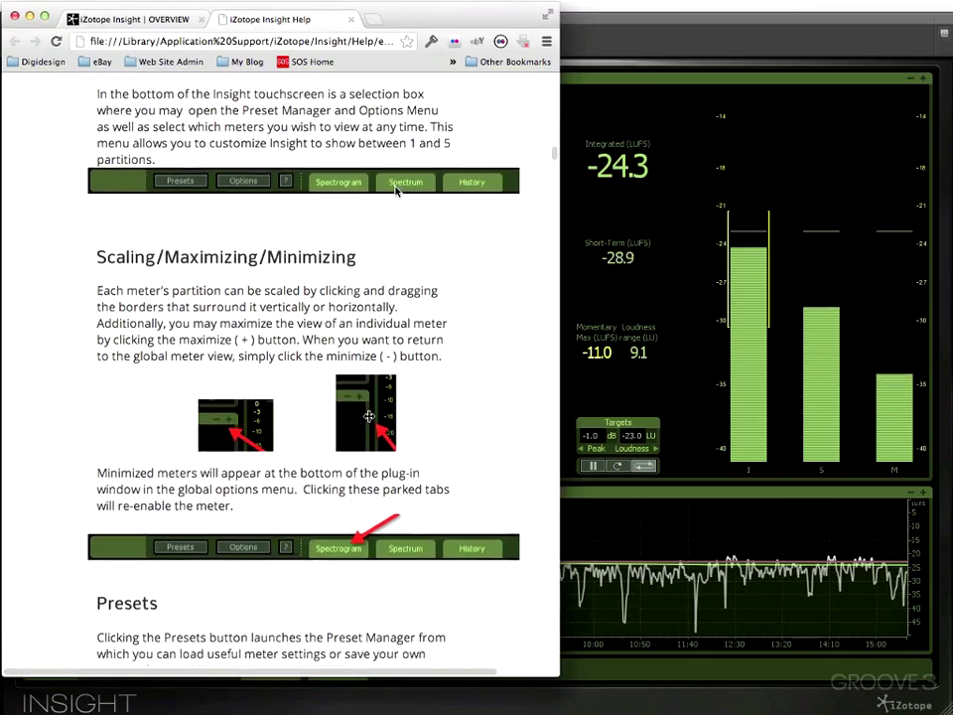
pyautogui.scroll(4, 396, 188)
pyautogui.scroll(-5, 396, 188)
pyautogui.scroll(-10, 396, 190)
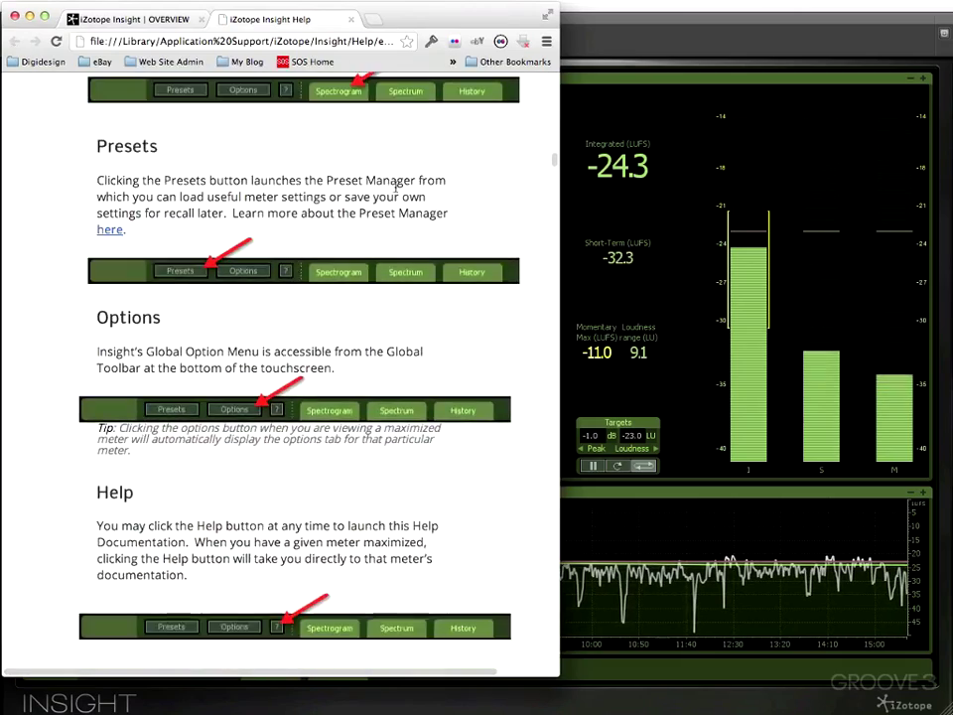
pyautogui.scroll(10, 396, 191)
pyautogui.scroll(20, 396, 191)
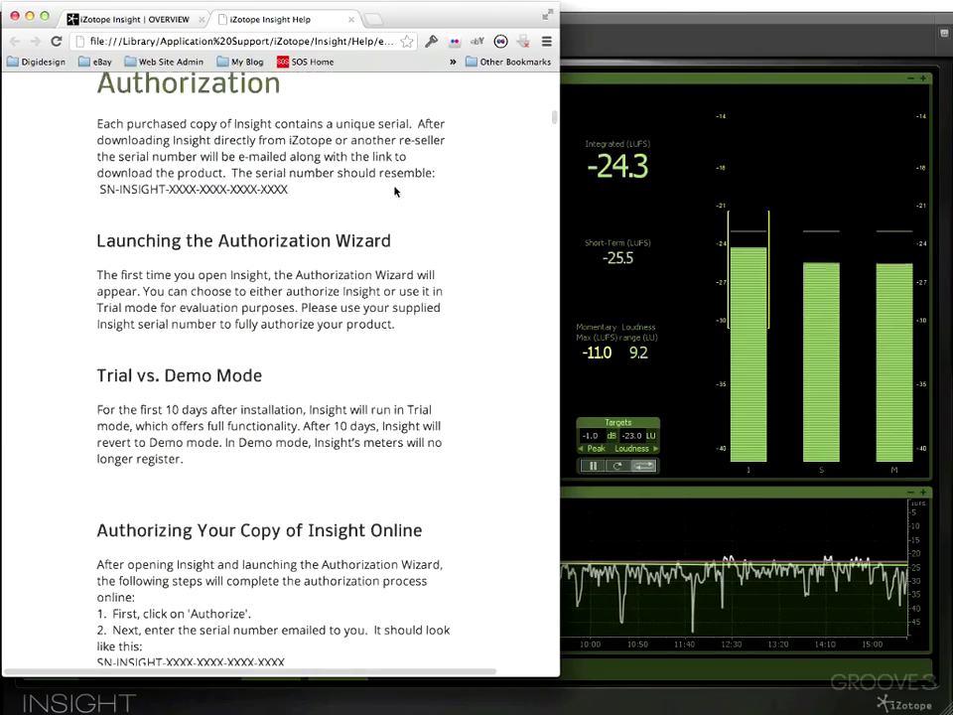
pyautogui.scroll(-3, 394, 192)
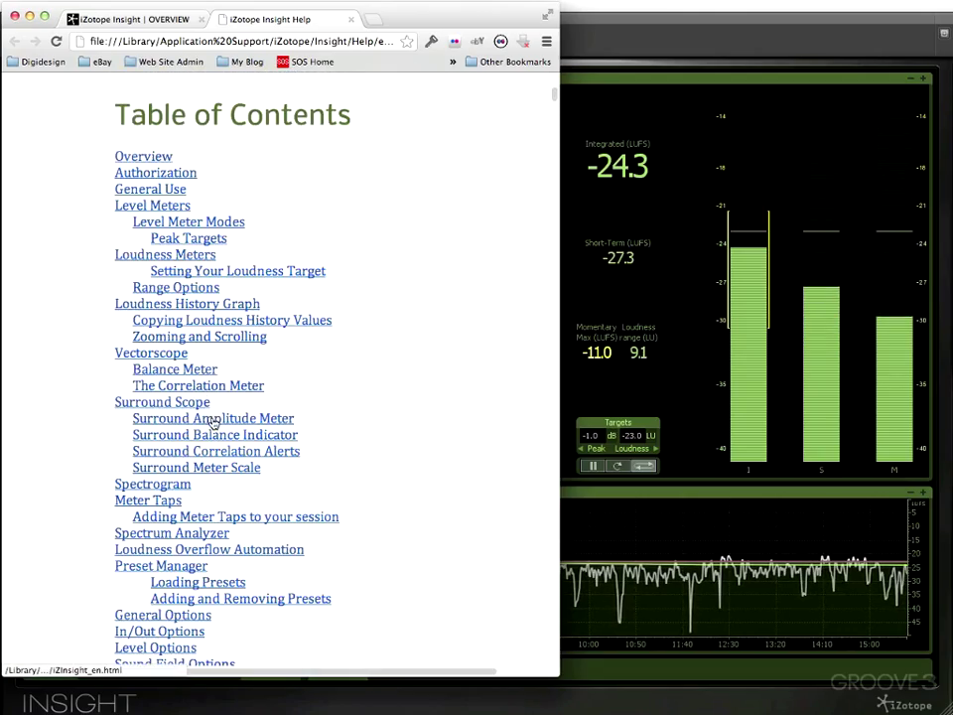
# - Jump to the Surround Amplitude Meter section and read down to the Spectrogram section
pyautogui.click(212, 423)
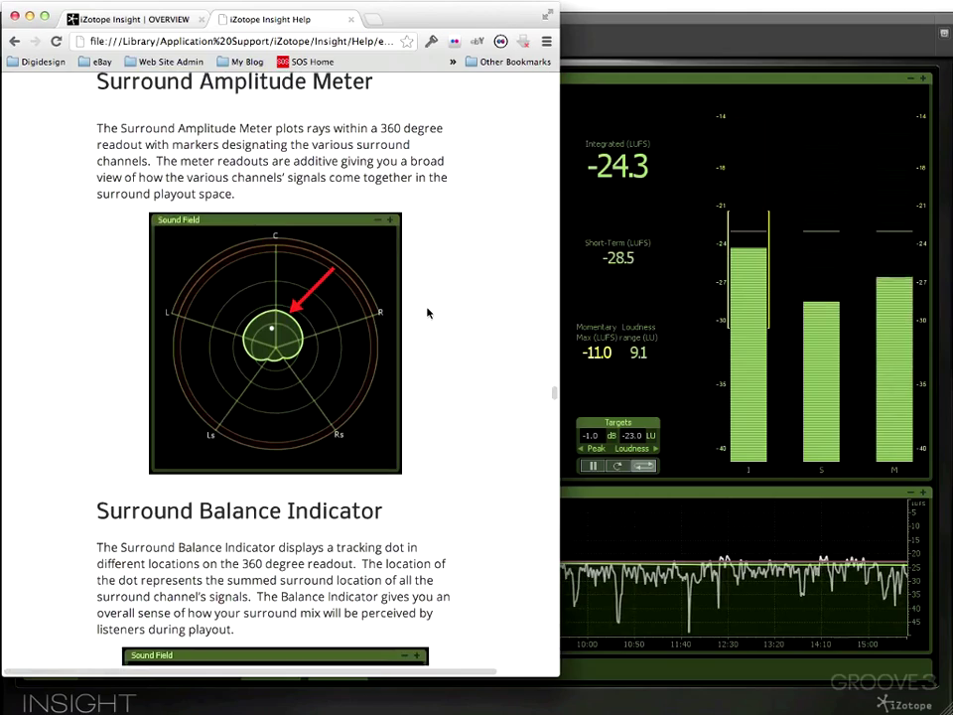
pyautogui.scroll(-10, 428, 313)
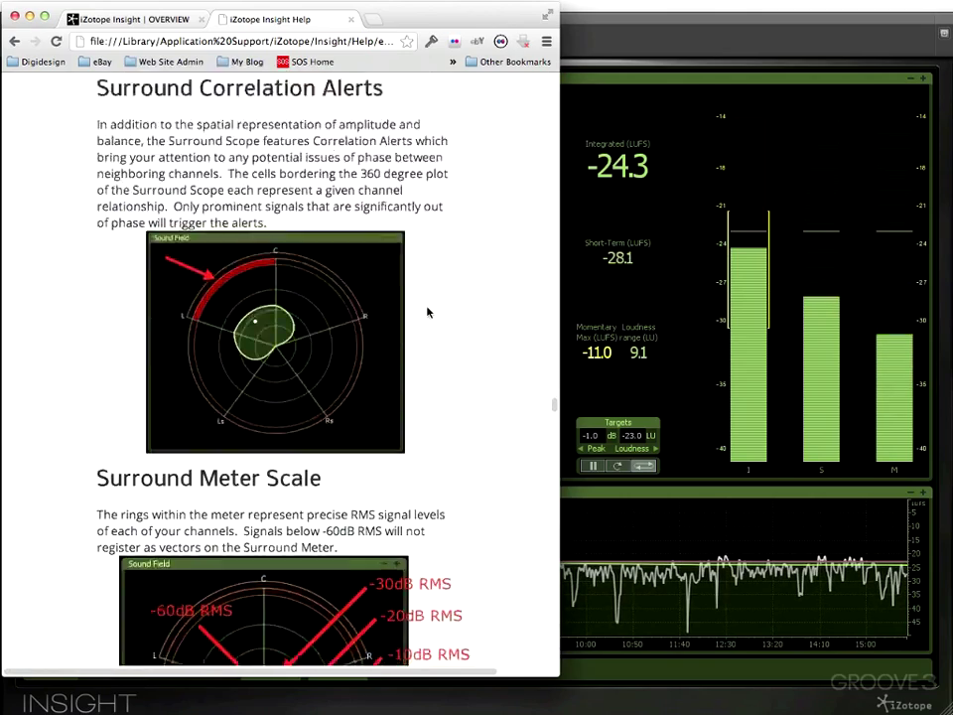
pyautogui.scroll(-15, 428, 313)
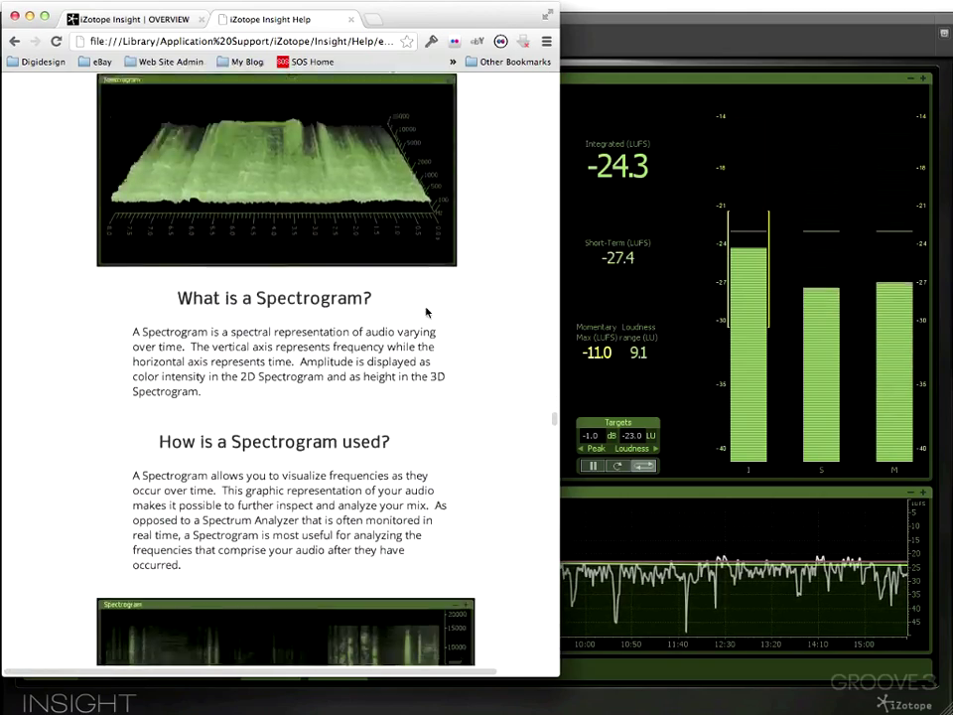
pyautogui.scroll(8, 426, 313)
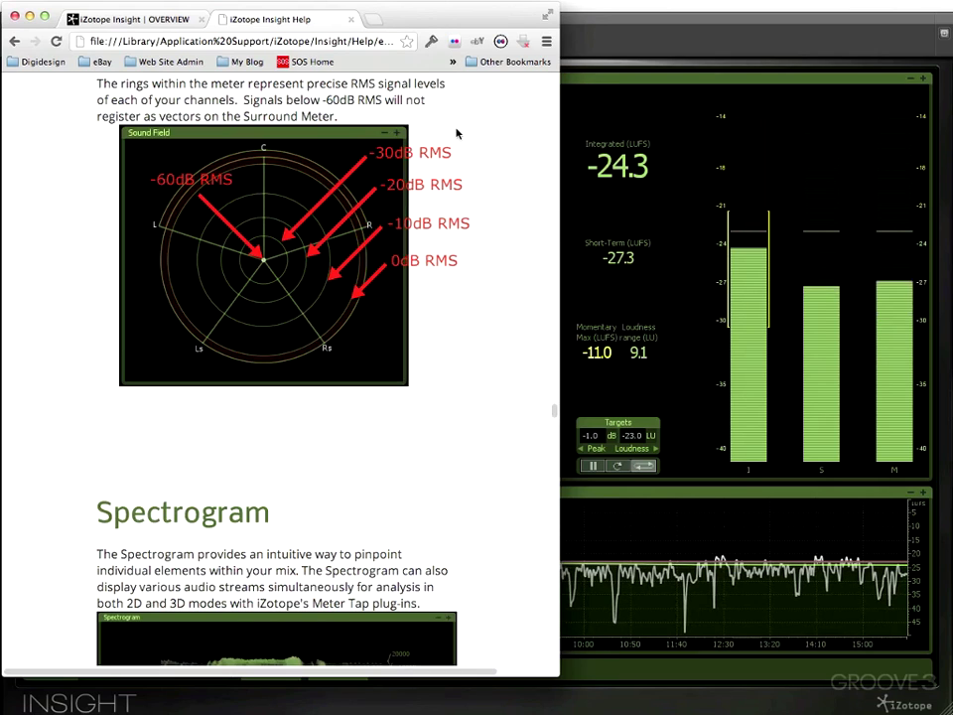
# - Hide the Chrome help window with Cmd+H to return to Insight
pyautogui.press('super+h')
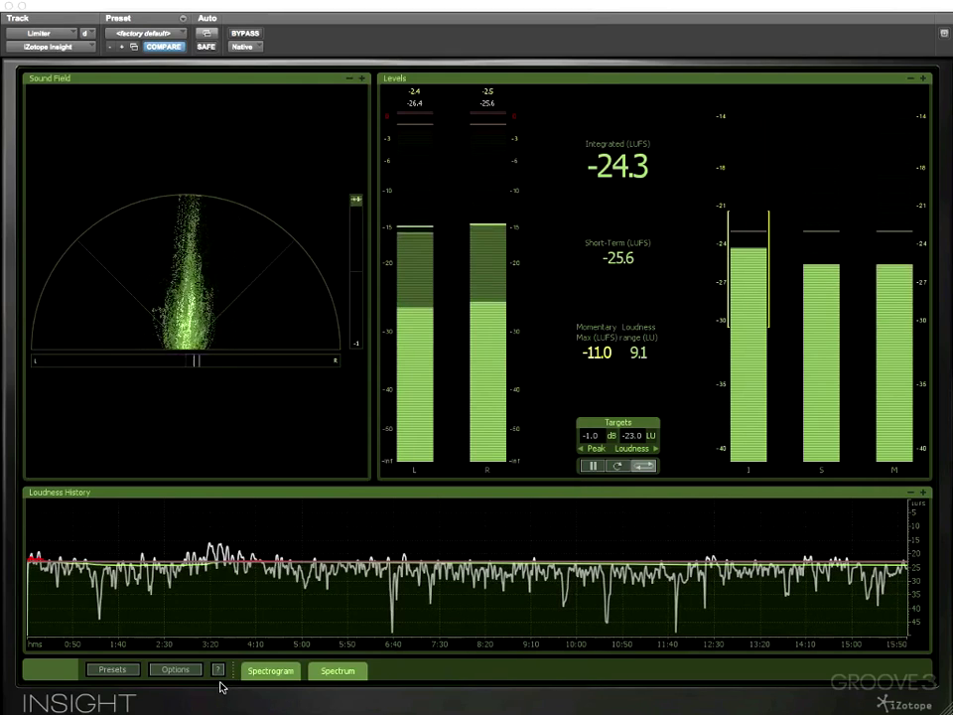